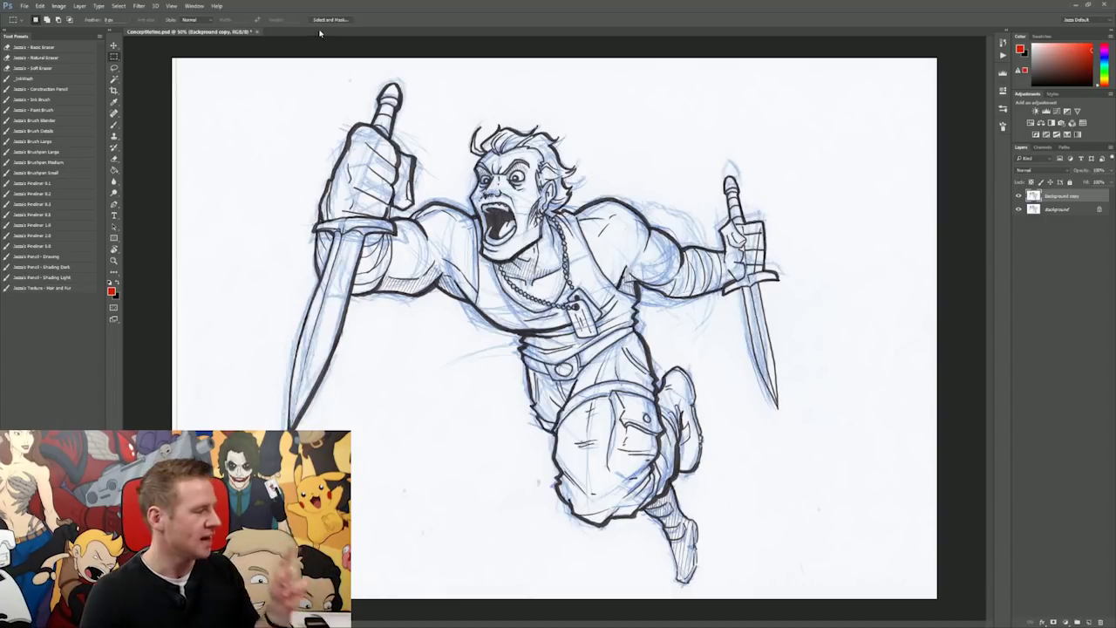
Step: Convert the Background copy layer to grayscale with the Channel Mixer preset Black & White with Blue Filter
left_click(60, 6)
mouse_move(83, 29)
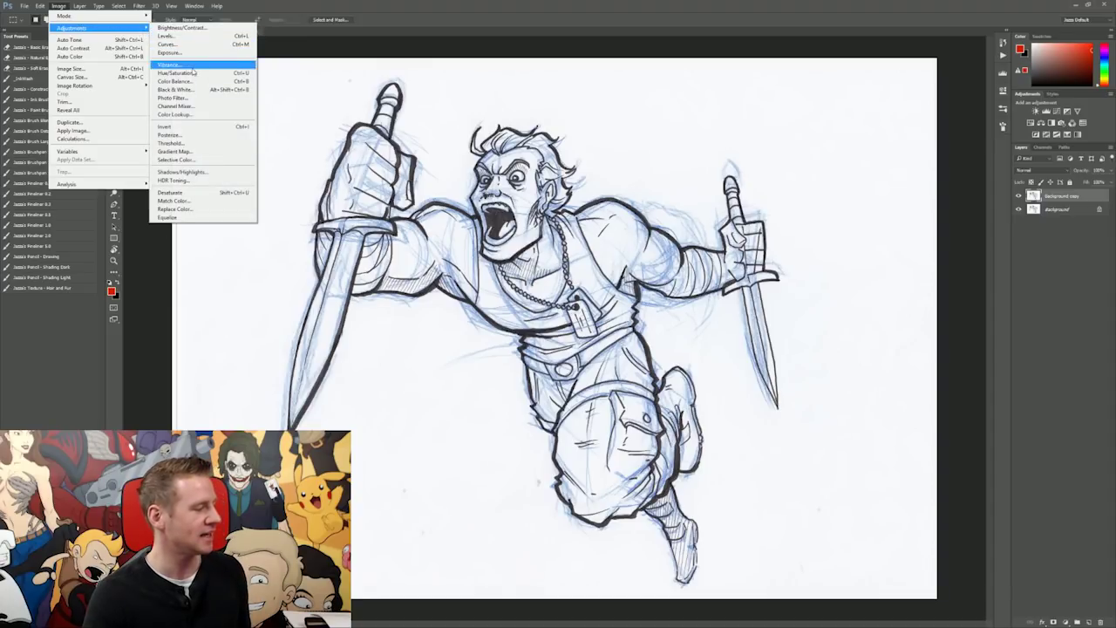
left_click(202, 109)
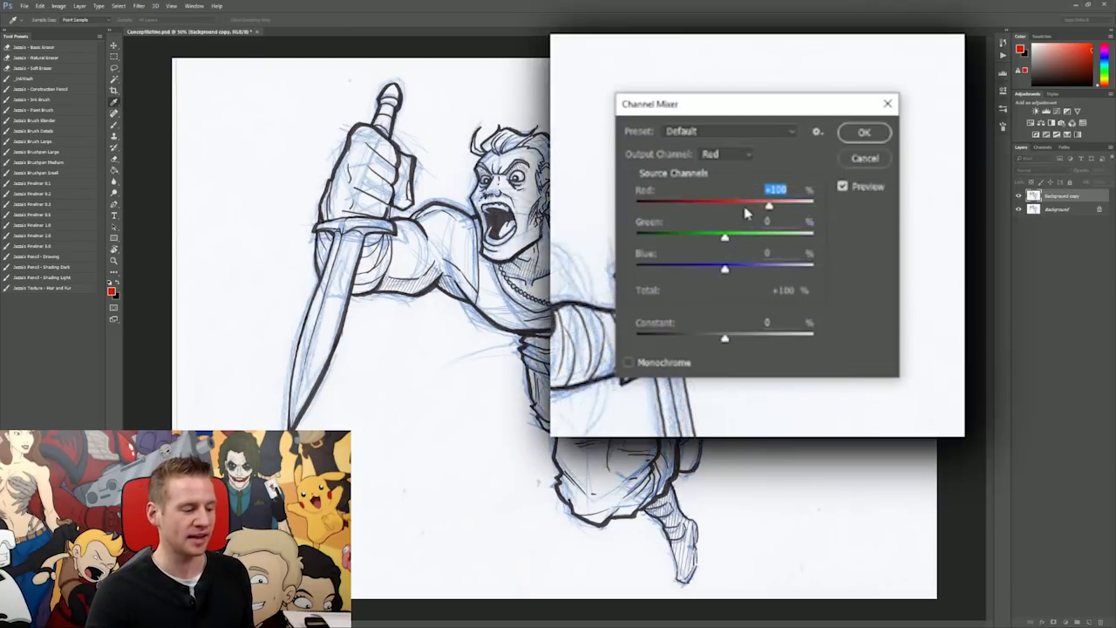
left_click_drag(707, 202, 718, 203)
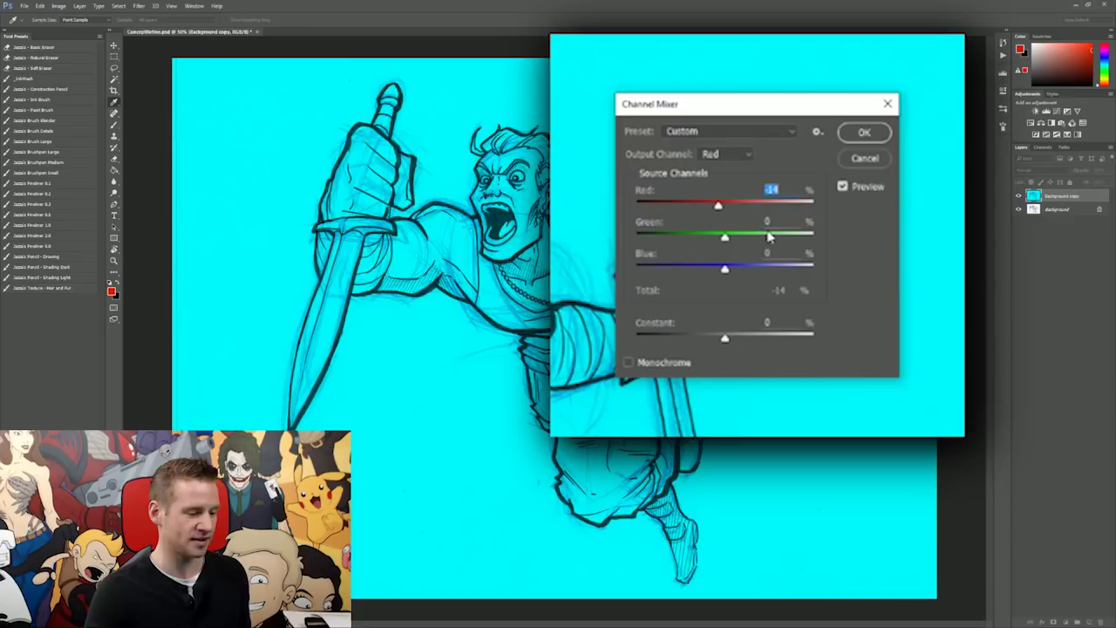
key("ctrl+z")
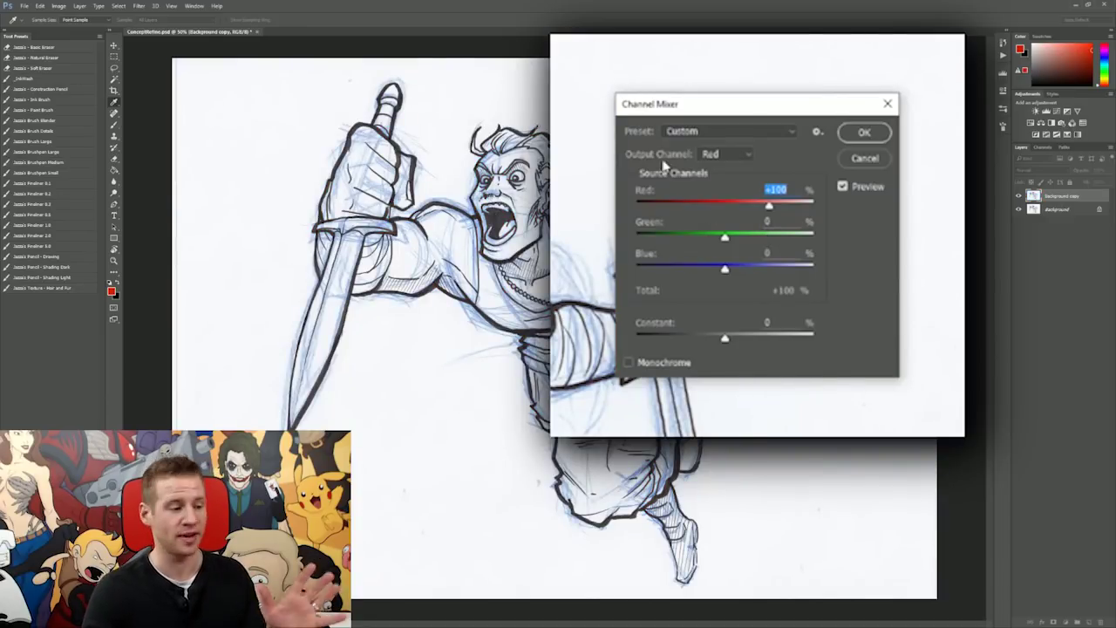
left_click(708, 132)
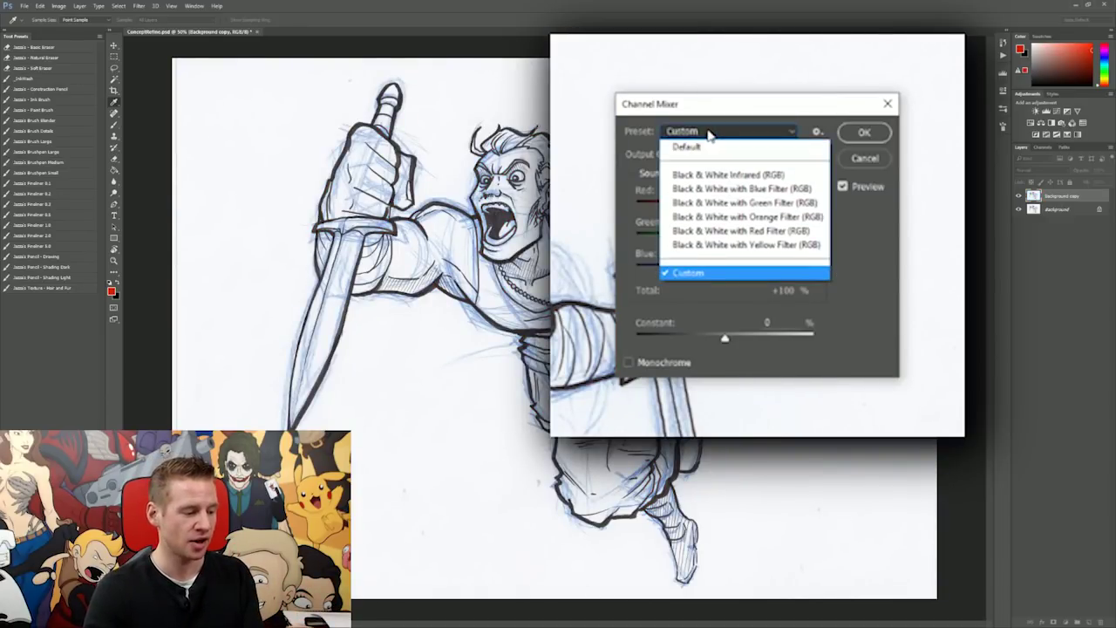
left_click(729, 192)
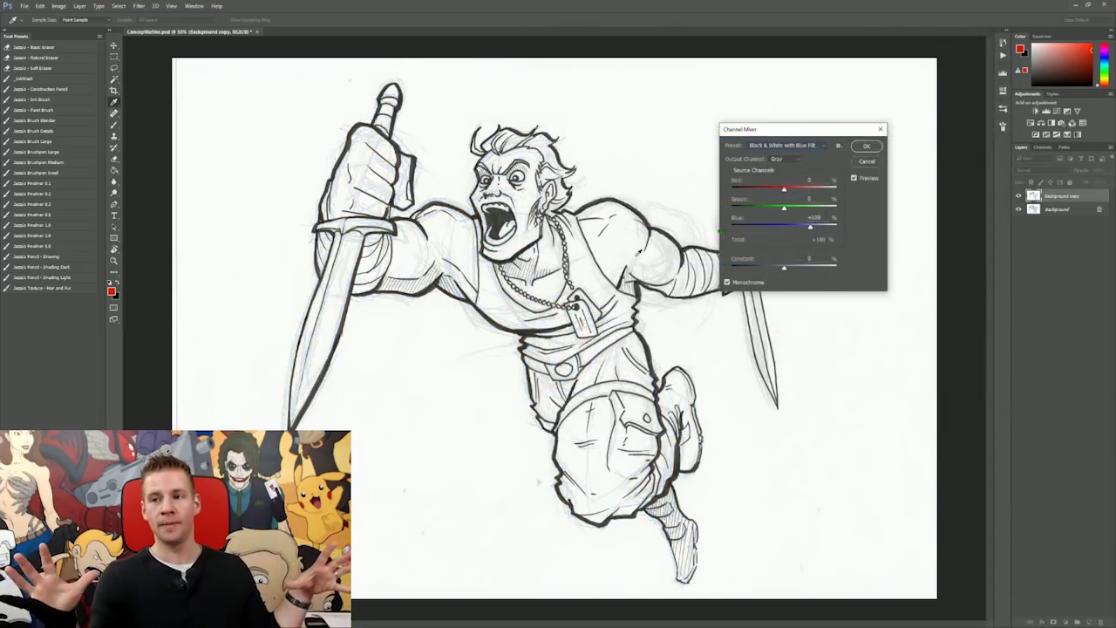
left_click(791, 145)
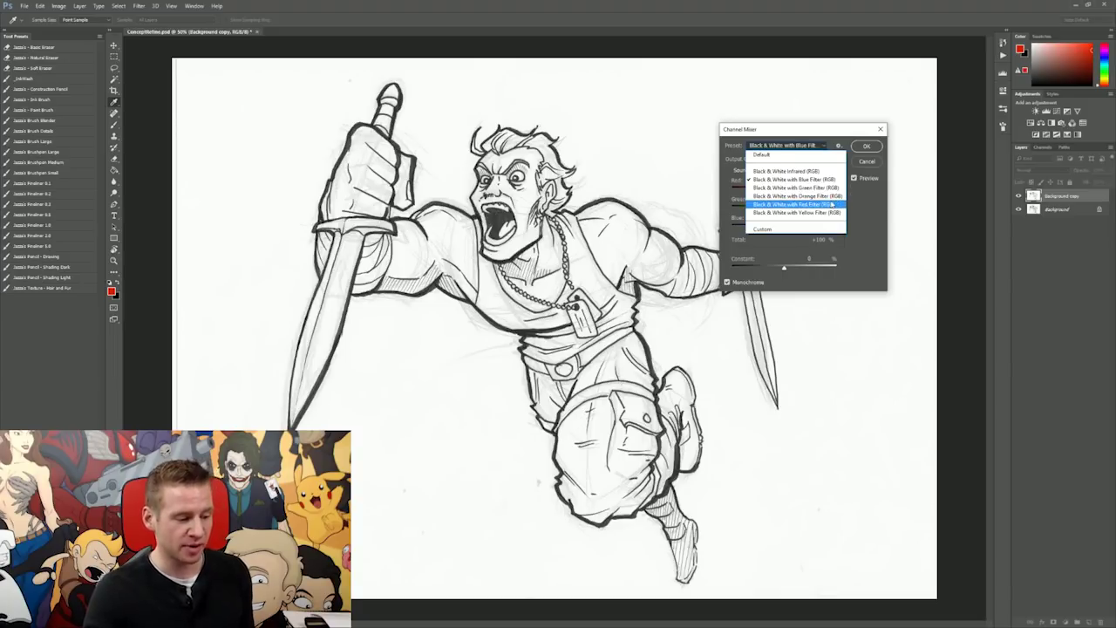
left_click(804, 145)
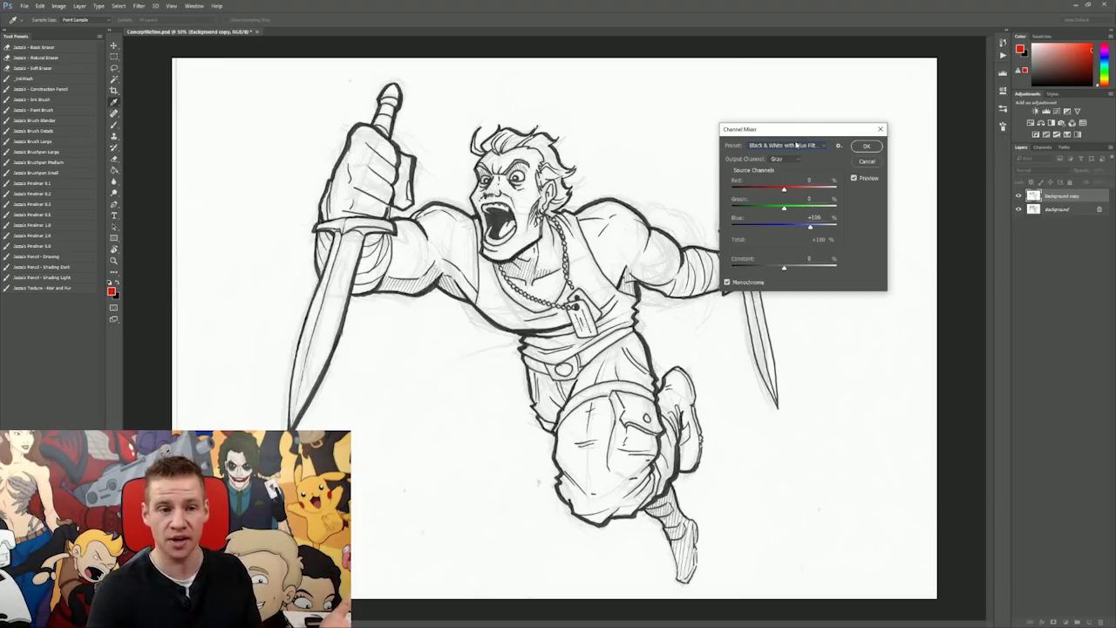
left_click(867, 147)
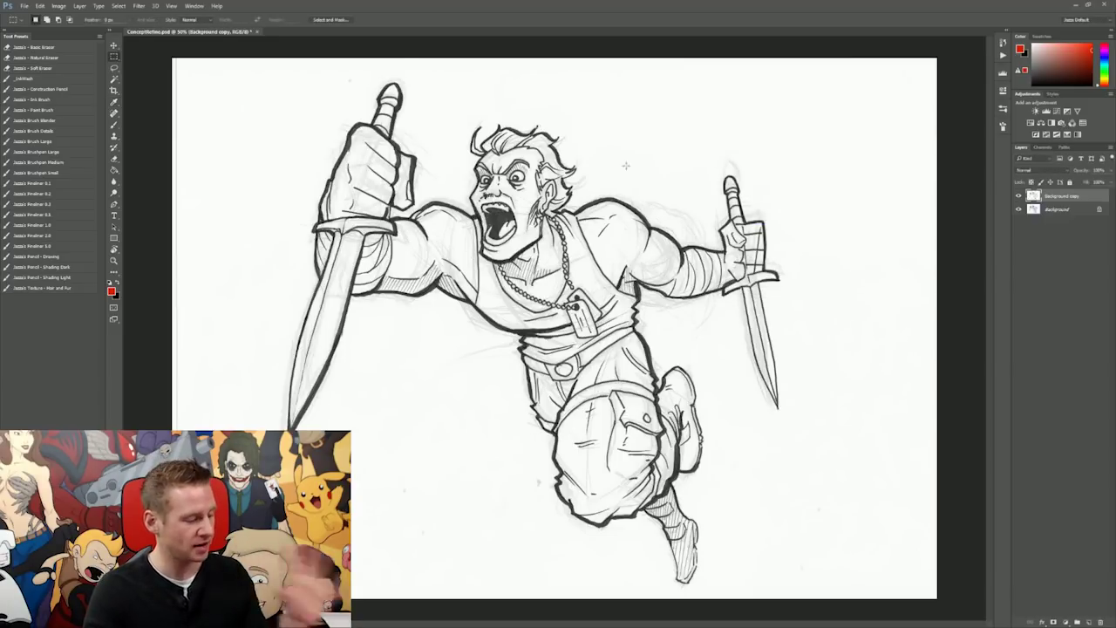
Step: Open the Levels adjustment for the Background copy layer with the character's upper body in close view
key("z")
left_click_drag(620, 264, 729, 245)
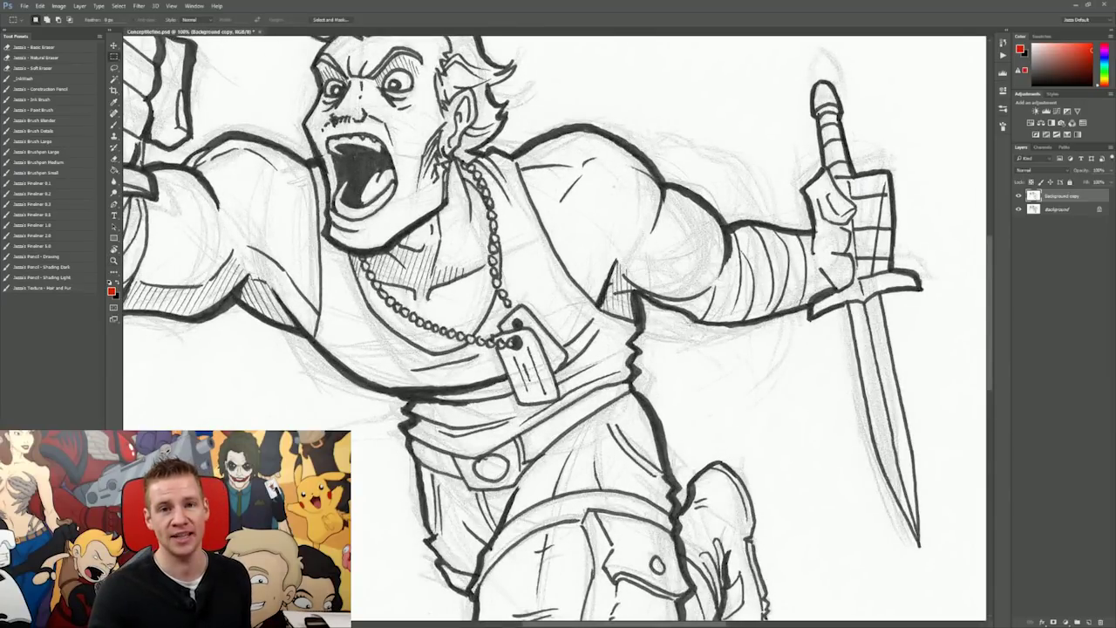
left_click_drag(650, 264, 882, 381)
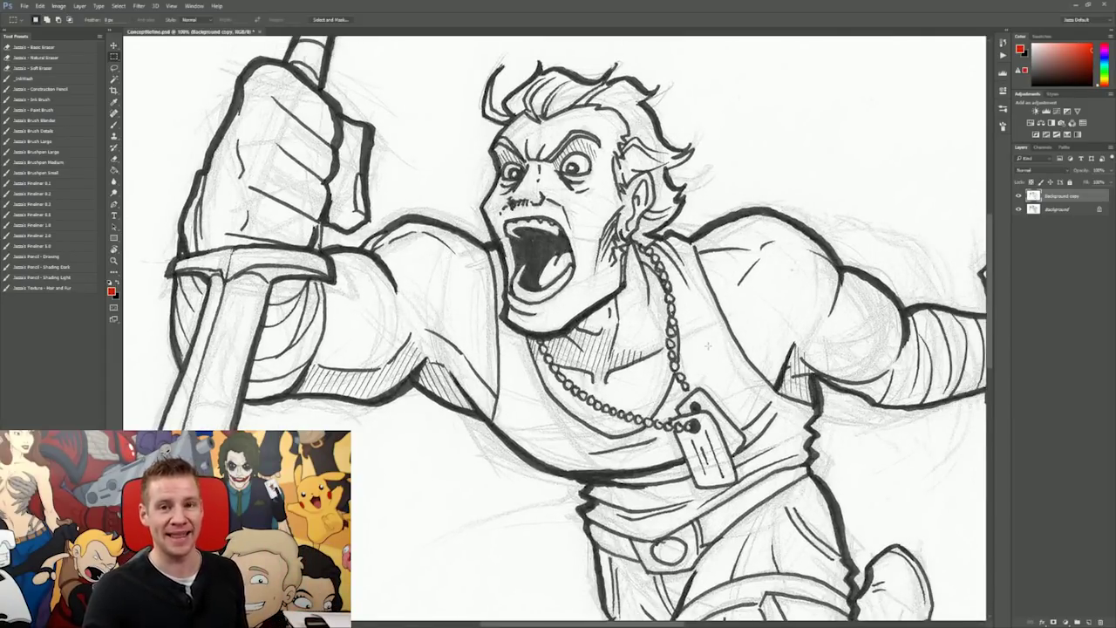
left_click(60, 8)
mouse_move(96, 28)
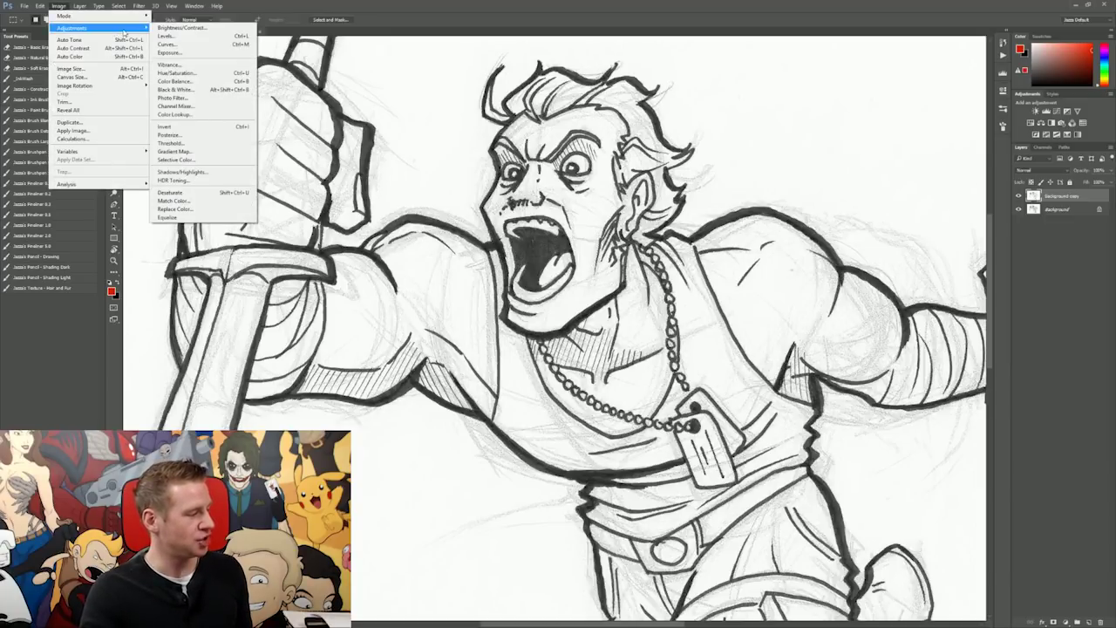
left_click(200, 32)
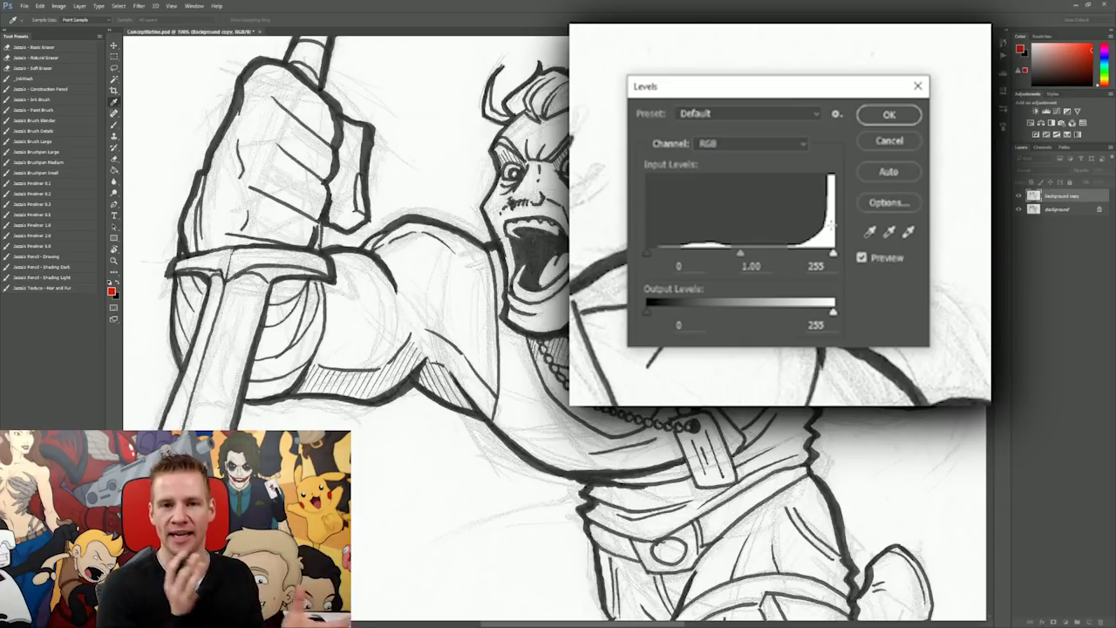
mouse_move(832, 254)
left_mouse_down()
mouse_move(815, 252)
mouse_move(841, 260)
mouse_move(739, 255)
mouse_move(715, 275)
mouse_move(668, 276)
mouse_move(837, 261)
mouse_move(872, 275)
left_mouse_up()
mouse_move(648, 256)
left_mouse_down()
mouse_move(672, 265)
mouse_move(831, 260)
left_mouse_up()
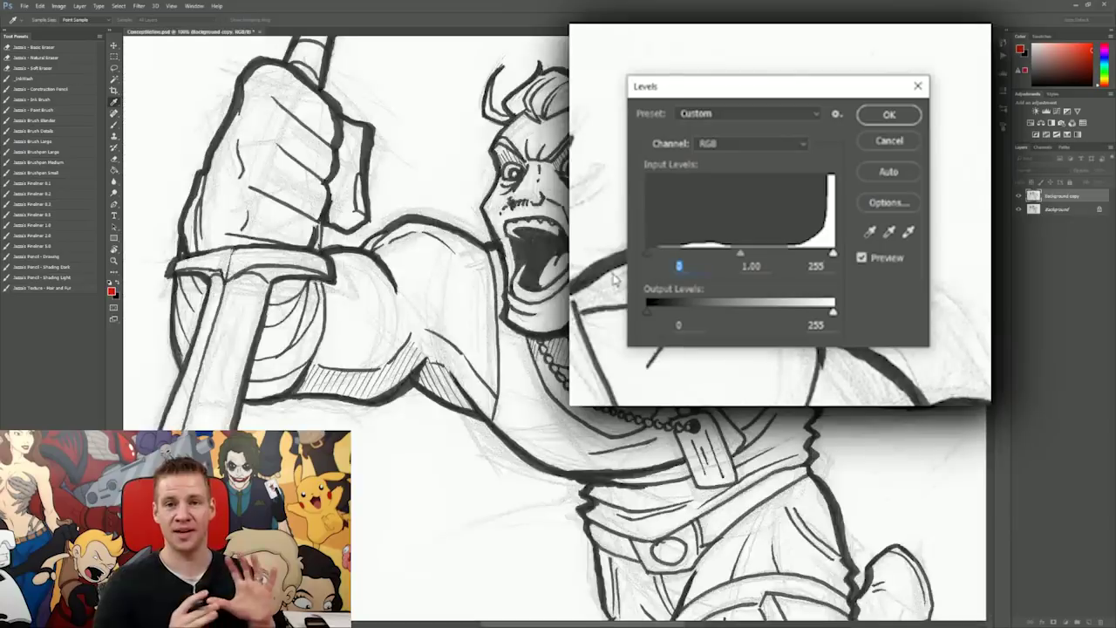
left_click(889, 141, "alt")
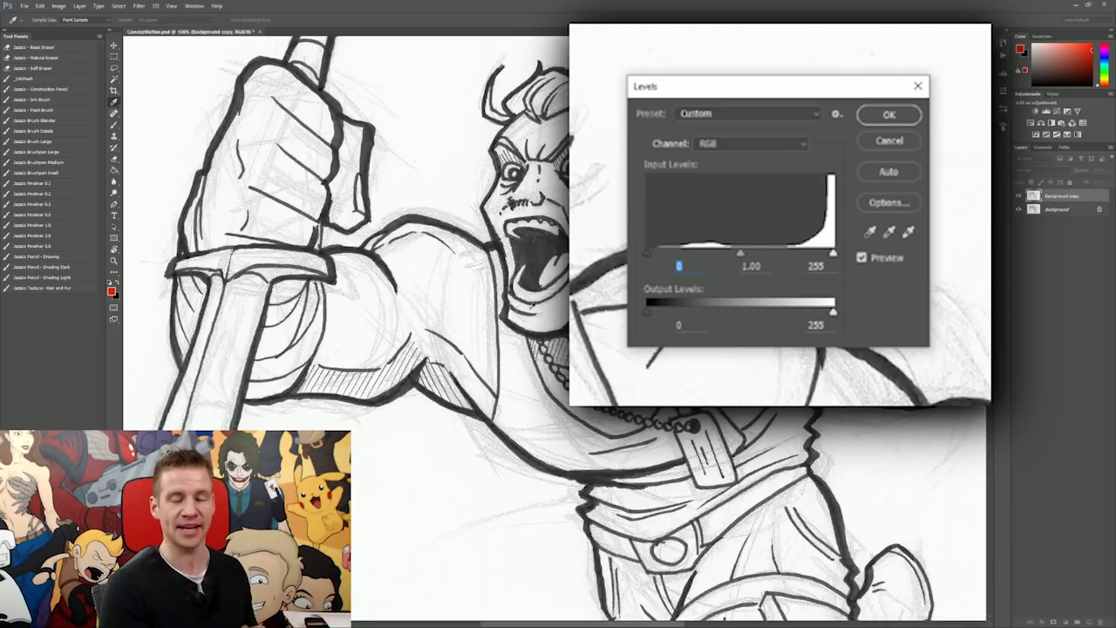
Step: Set the white input level to 216 and the black input level to 66 in Levels
left_click_drag(833, 255, 804, 262)
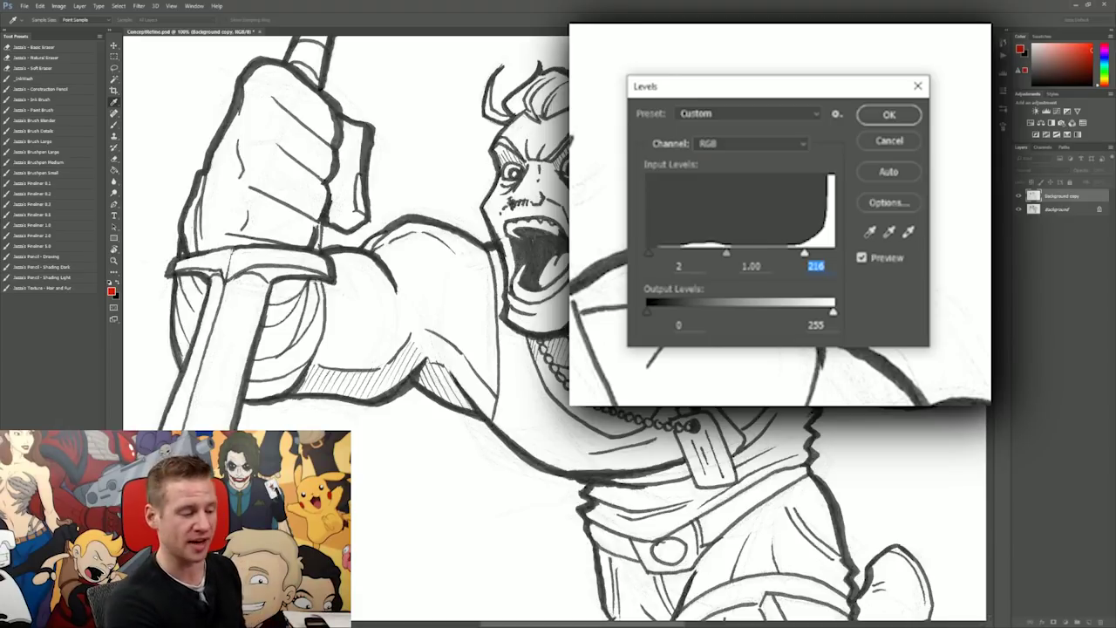
left_click_drag(656, 258, 685, 264)
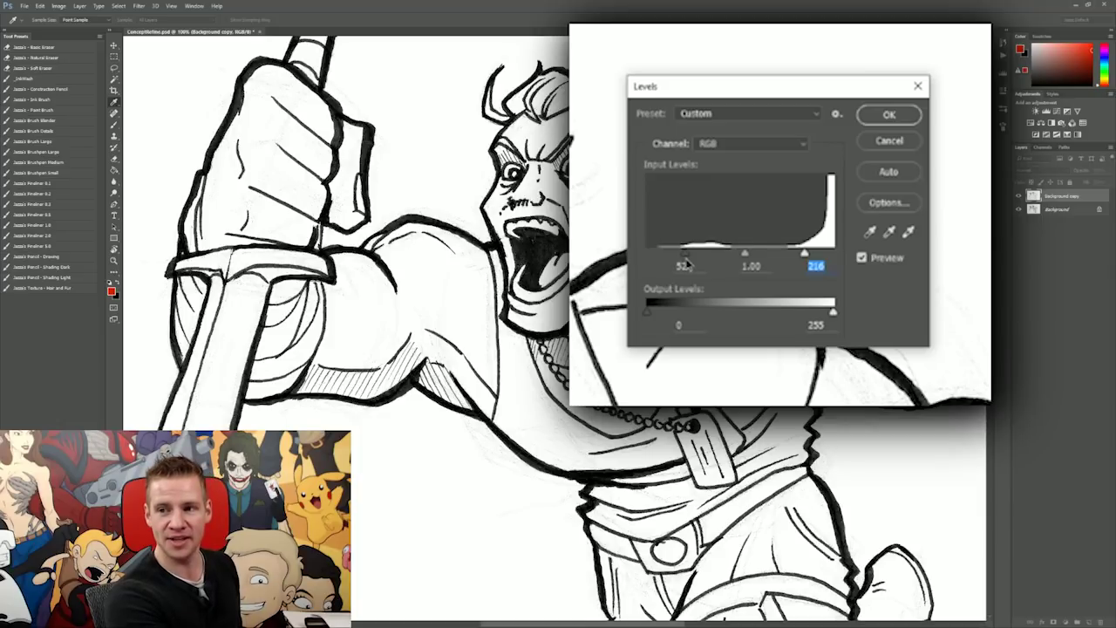
left_click(685, 264)
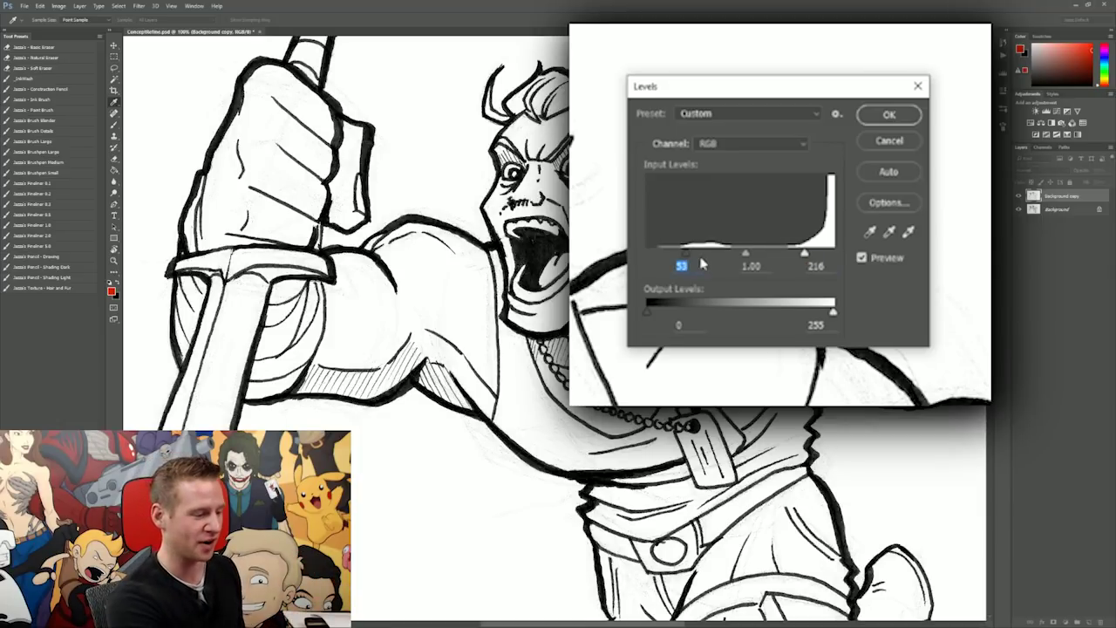
type("68")
left_click(704, 265)
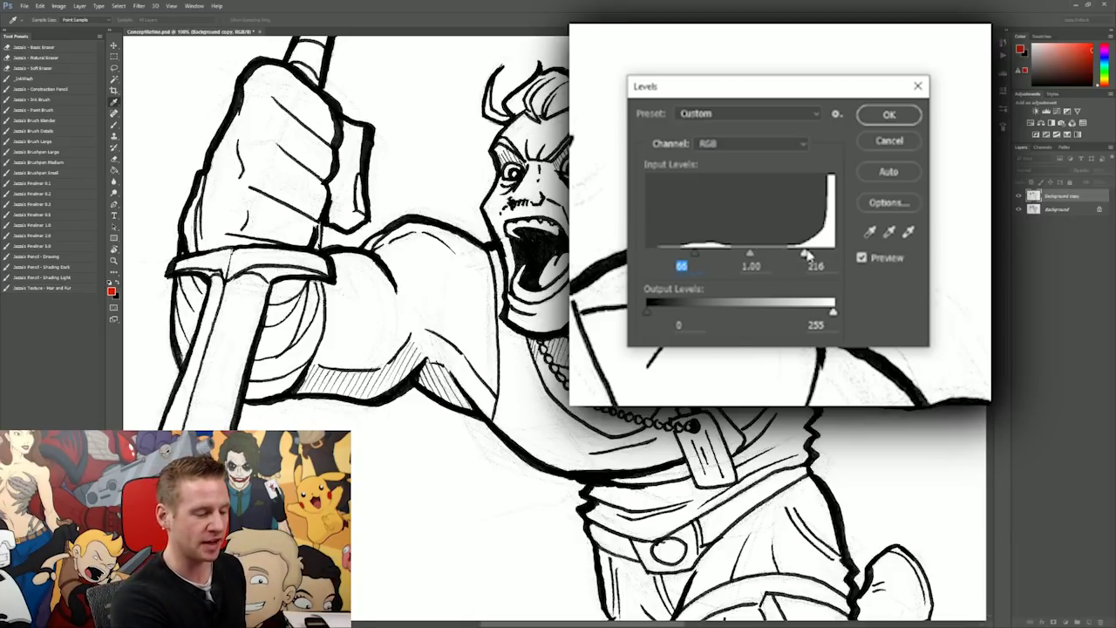
Step: Set the white input level to 174 and midtones to 0.92, lower the black input slightly, and apply the Levels adjustment
mouse_move(752, 256)
left_mouse_down()
mouse_move(785, 251)
mouse_move(715, 252)
mouse_move(790, 253)
mouse_move(724, 255)
mouse_move(782, 254)
mouse_move(735, 267)
left_mouse_up()
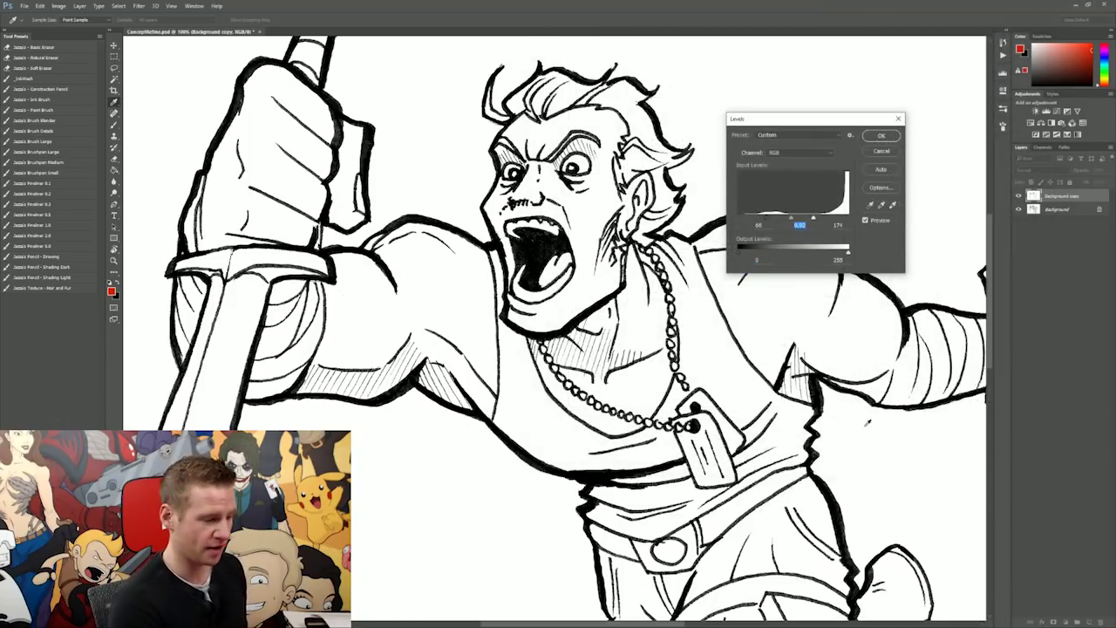
left_click_drag(766, 220, 762, 222)
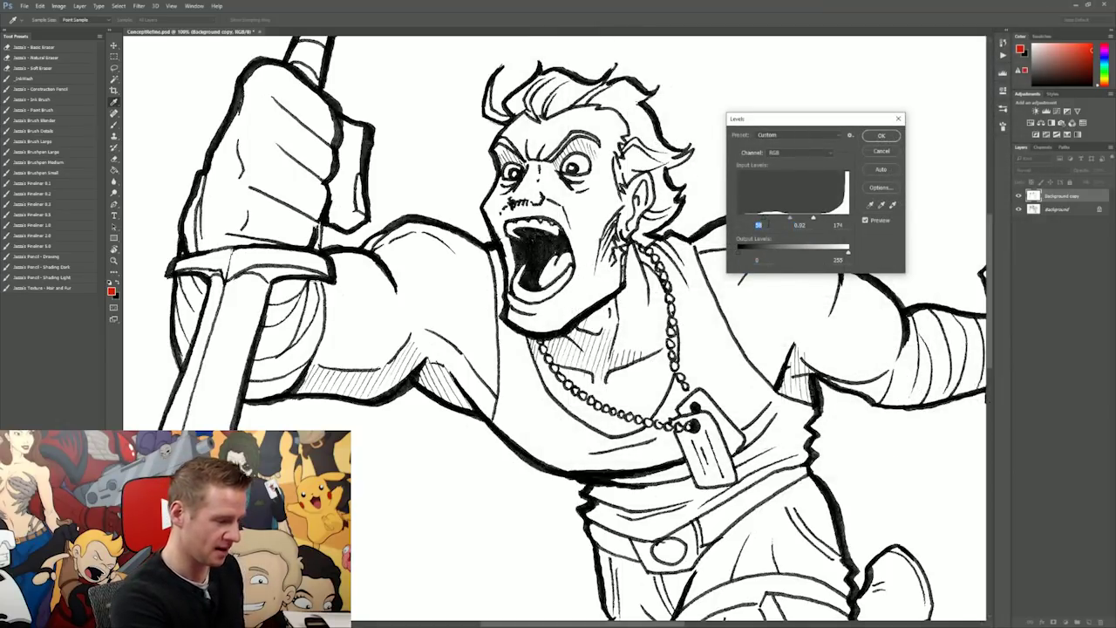
left_click(882, 137)
Step: Compare the cleaned line art with the original scan by repeatedly hiding and showing the Background copy layer
key("ctrl+minus")
key("ctrl+minus")
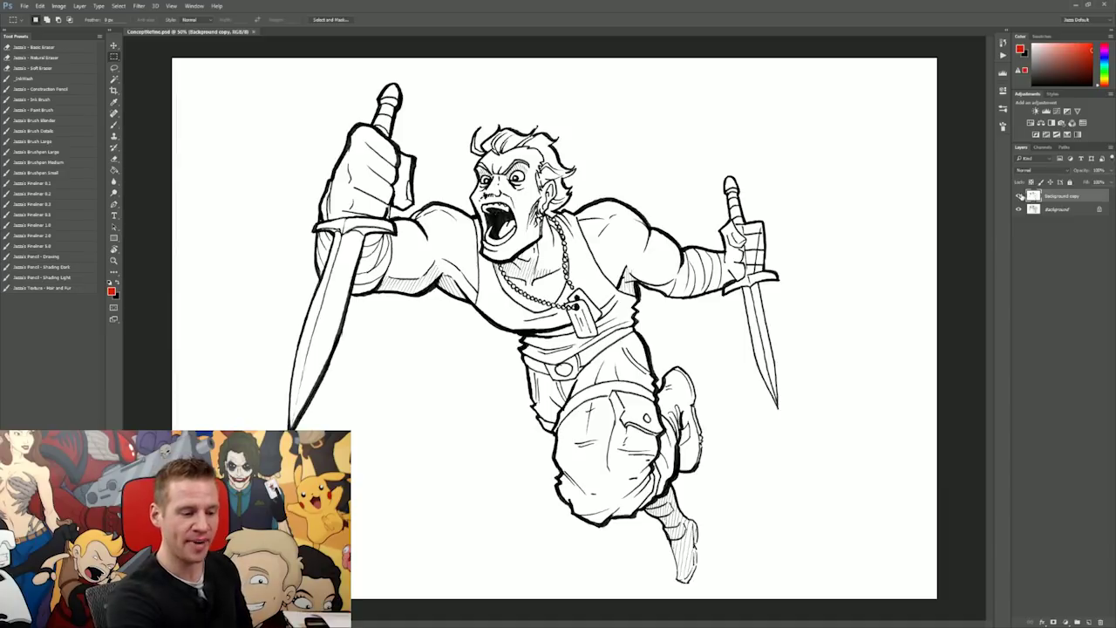
left_click(1019, 197)
left_click(1019, 197)
left_click(1019, 197)
left_click(1019, 197)
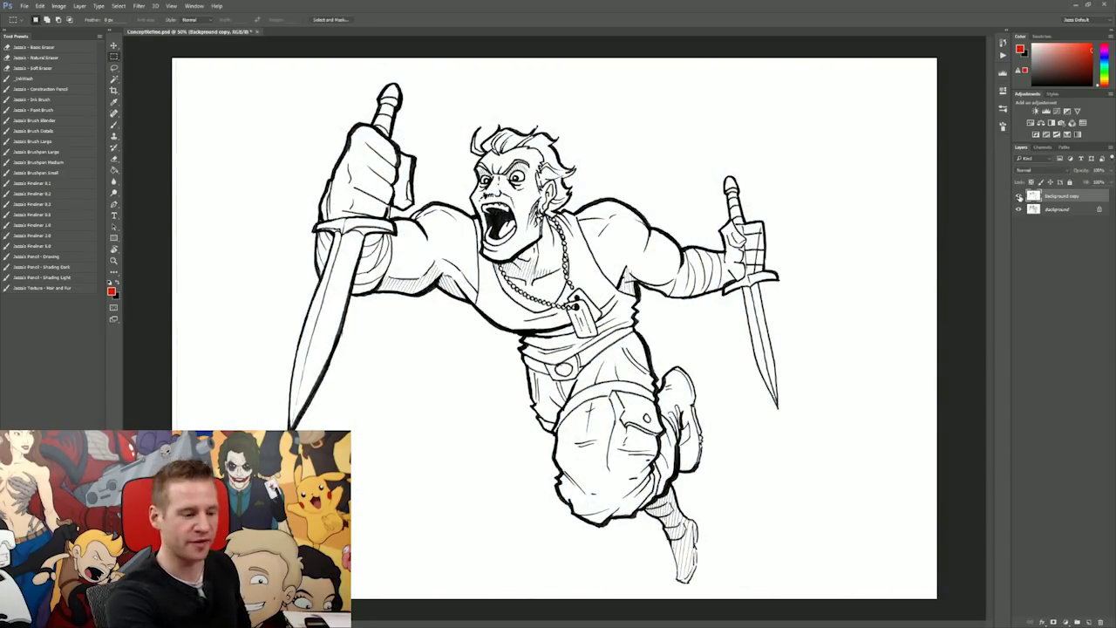
left_click(1019, 197)
left_click(1017, 196)
left_click(1017, 197)
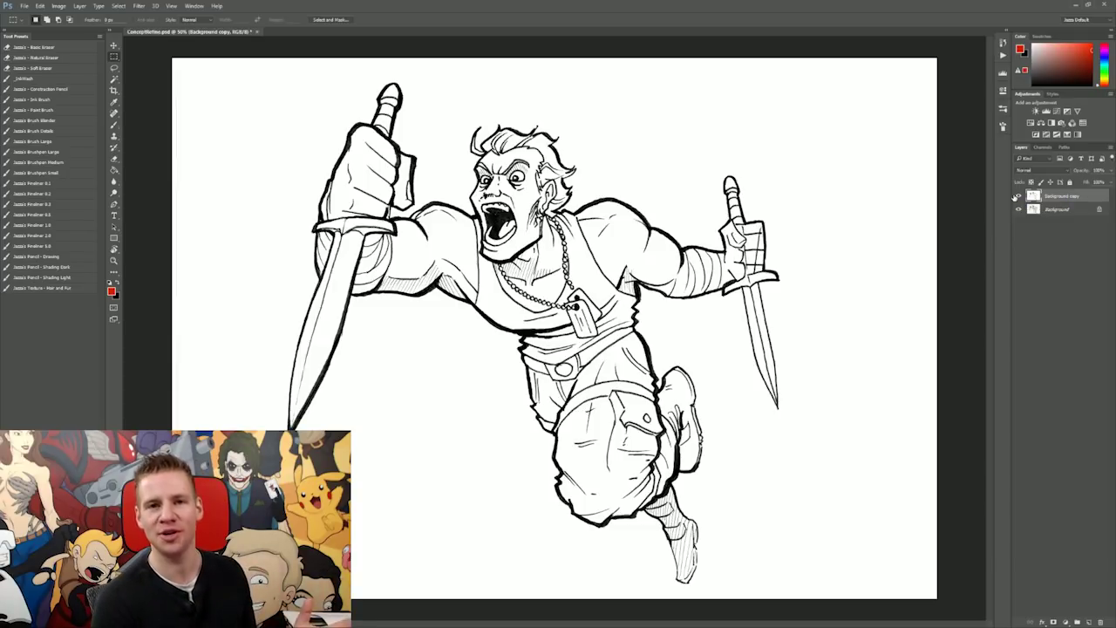
Step: Add a new layer directly above the Background layer and fill it with white
left_click(113, 80)
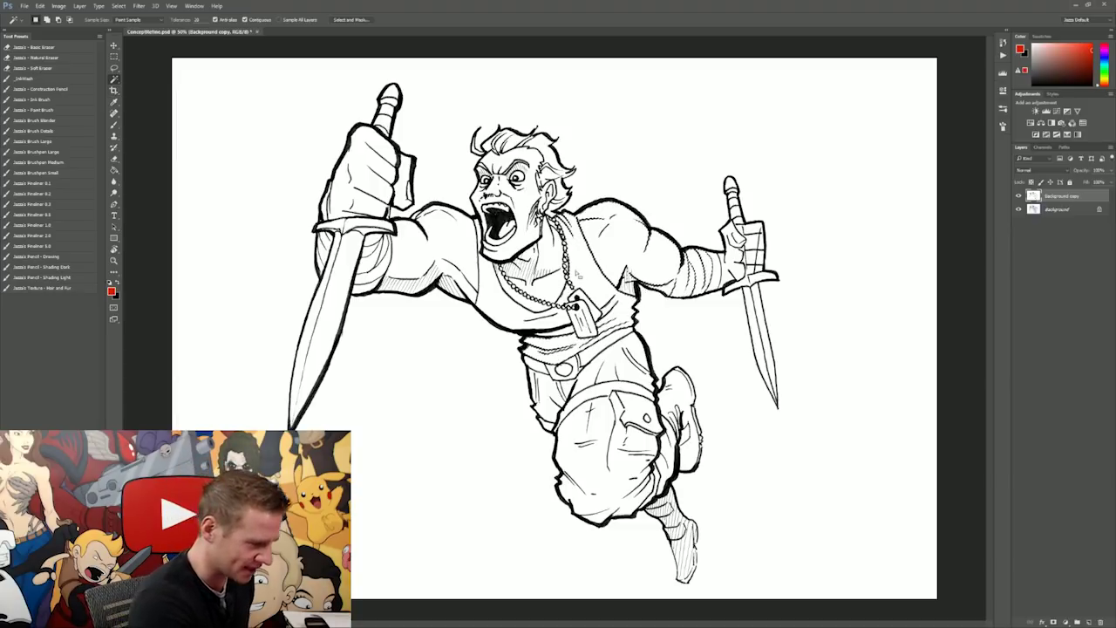
key("m")
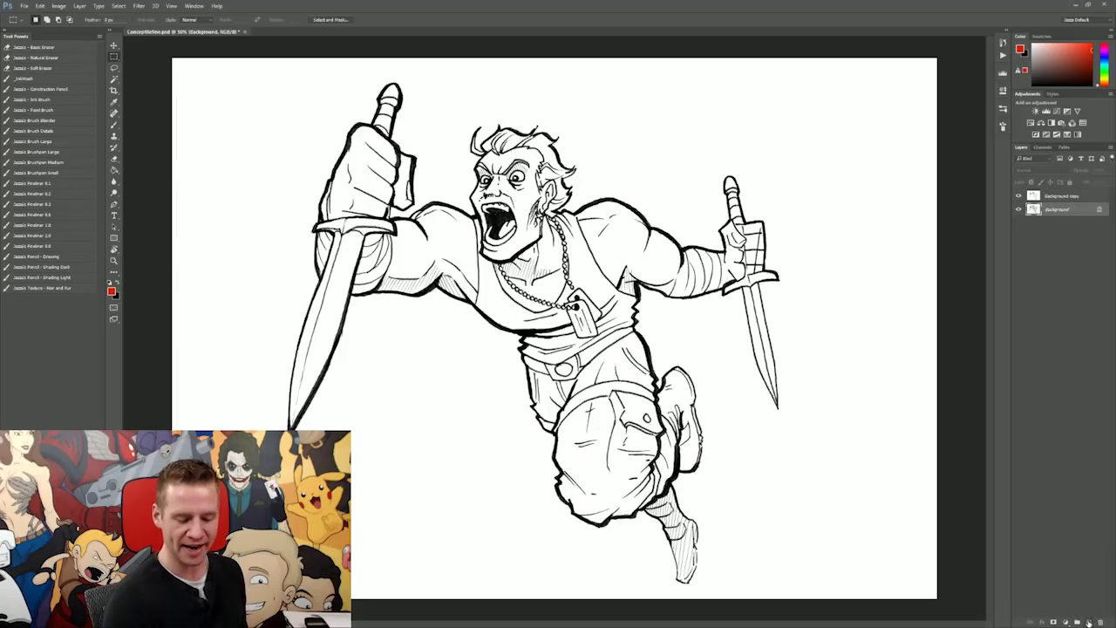
left_click(1088, 621)
left_click(113, 168)
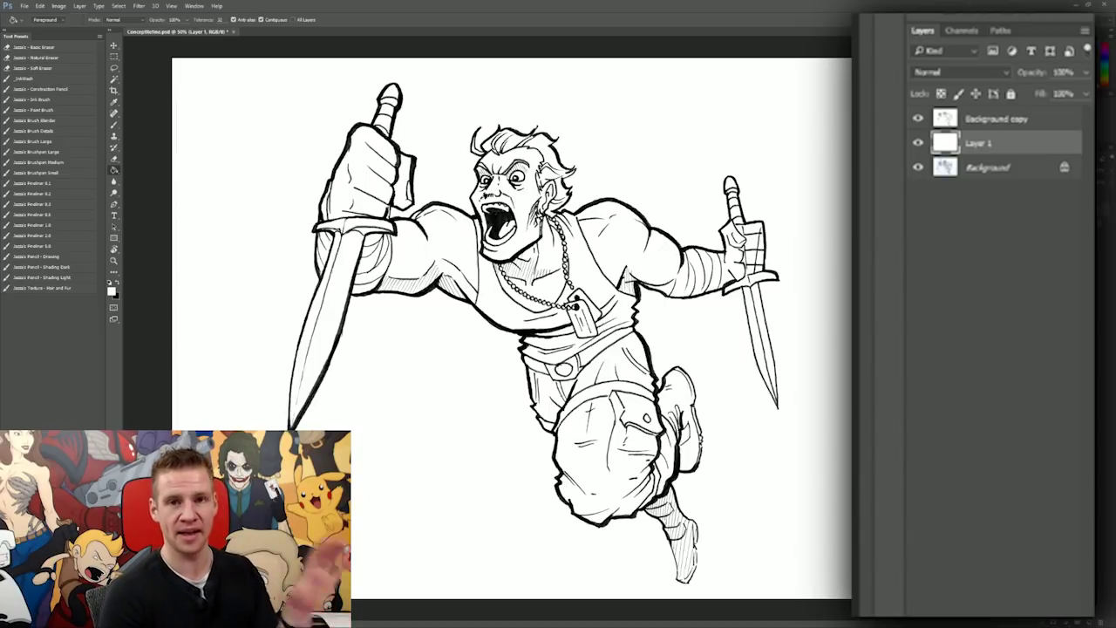
Step: Add an empty layer between the white-filled layer and the Background copy line art
left_click(993, 120)
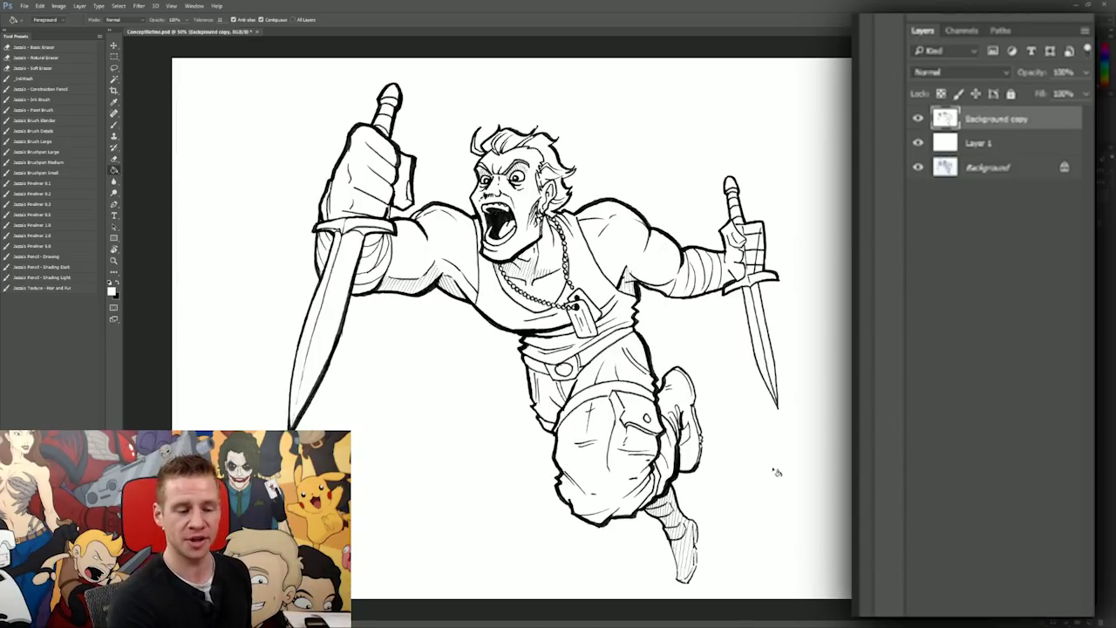
left_click(983, 144)
key("ctrl+alt+shift+n")
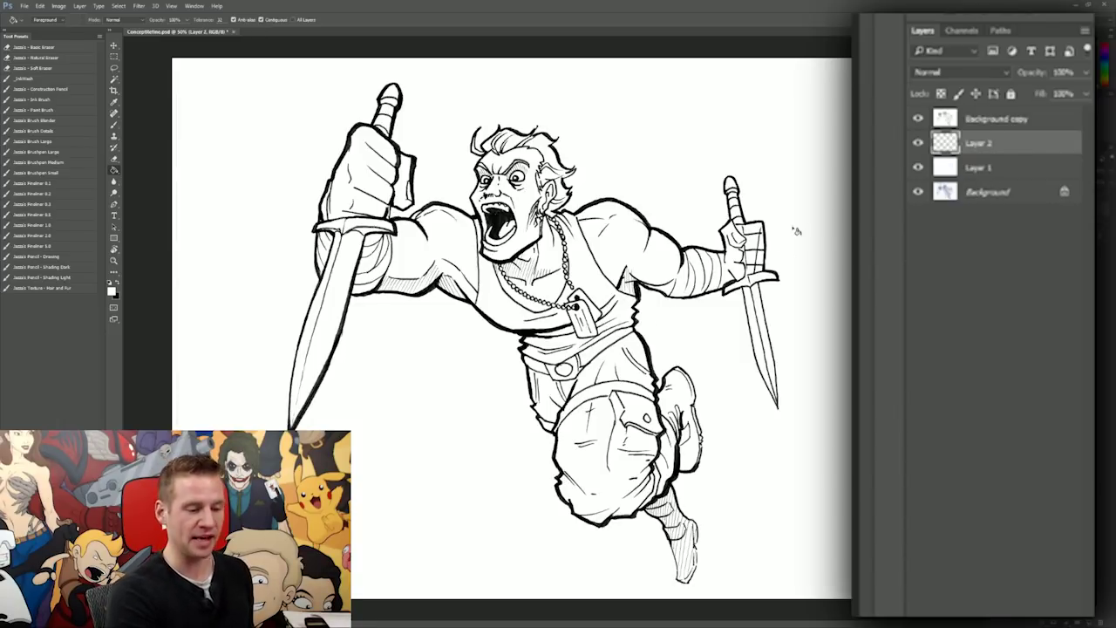
Step: Set the Background copy layer's blend mode to Multiply
left_click(996, 122)
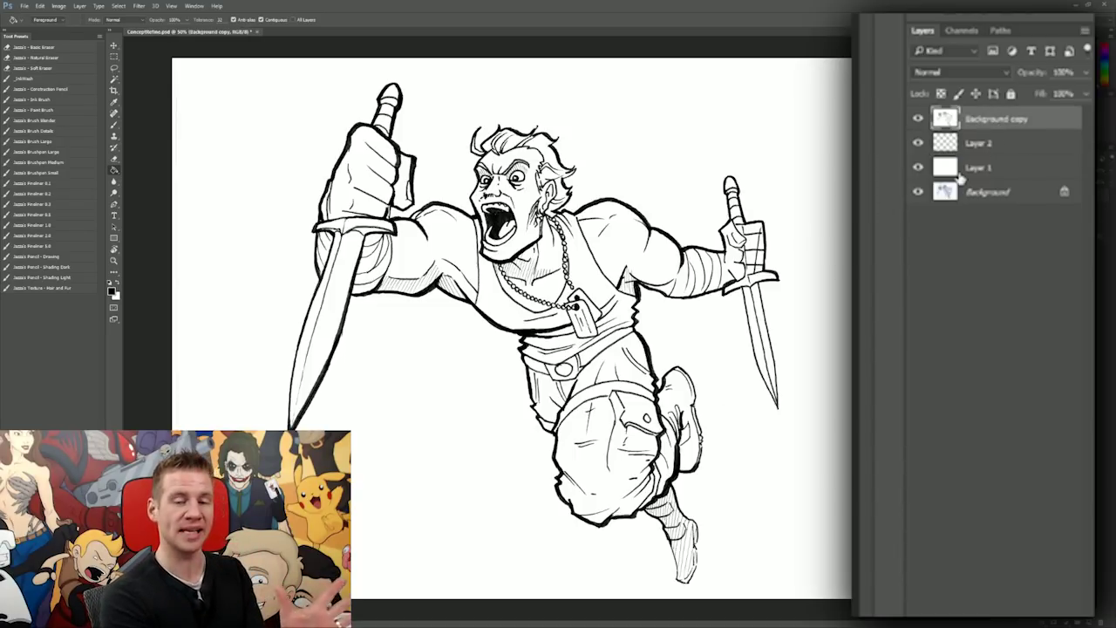
left_click(958, 73)
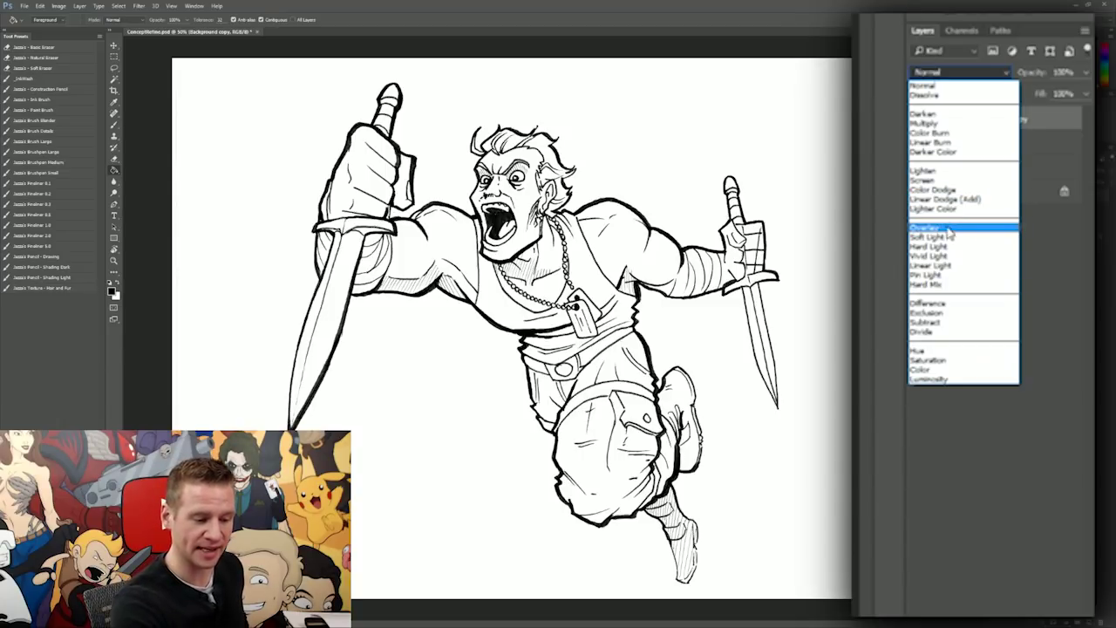
left_click(926, 123)
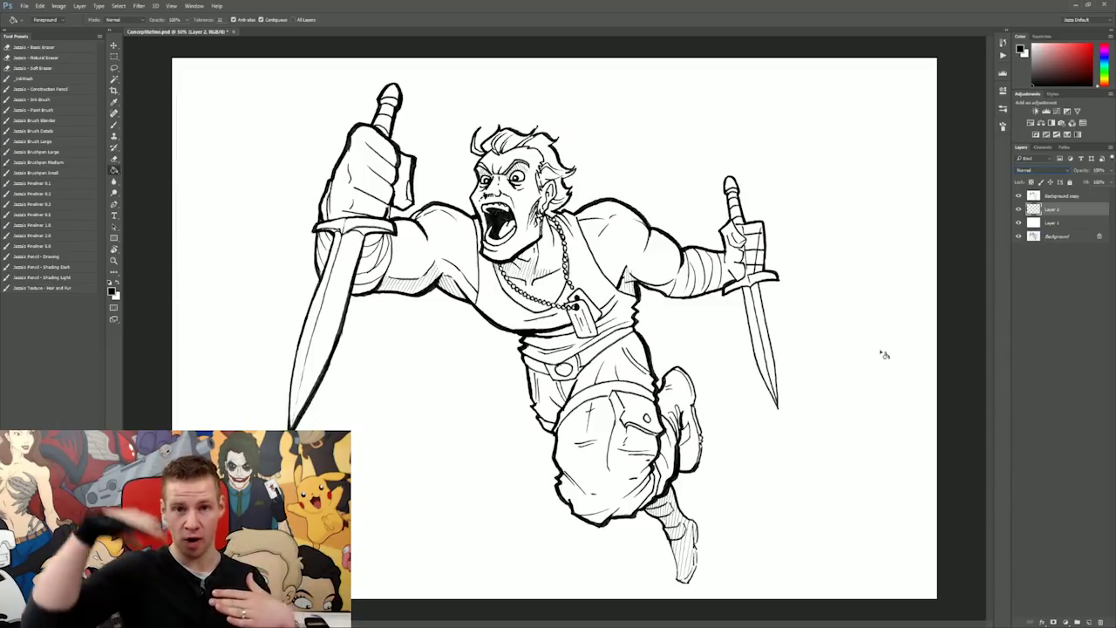
Step: Set the foreground colour to red and brush a loose zigzag over the character's chest and legs on Layer 2
left_click(114, 293)
left_click(844, 102)
left_click(934, 81)
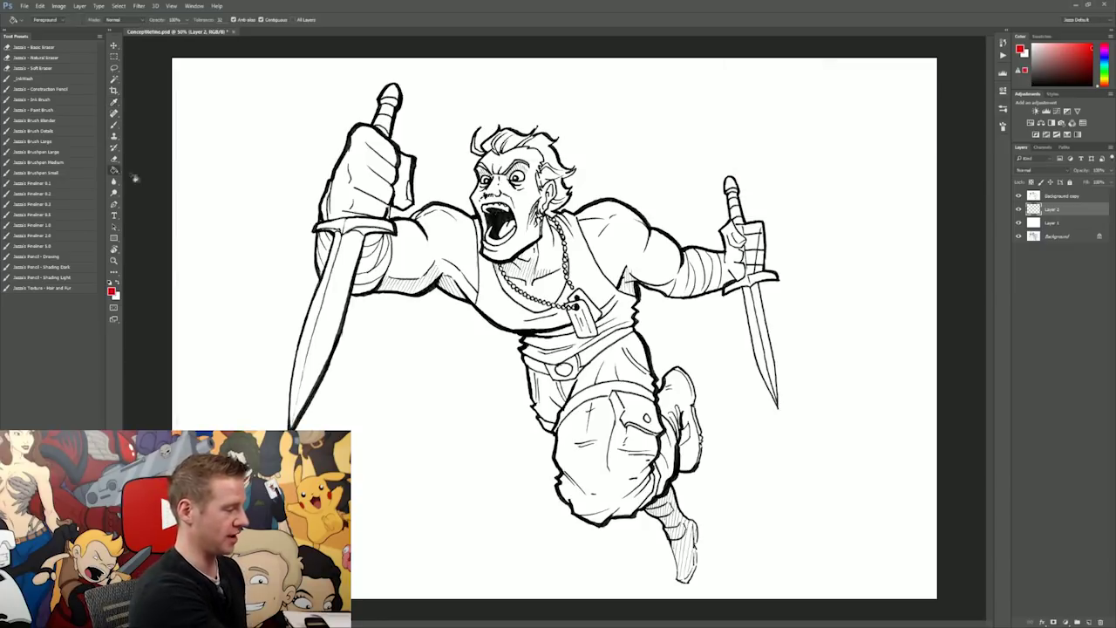
key("b")
mouse_move(590, 209)
left_mouse_down()
mouse_move(506, 288)
mouse_move(549, 348)
mouse_move(724, 354)
mouse_move(777, 445)
mouse_move(656, 560)
left_mouse_up()
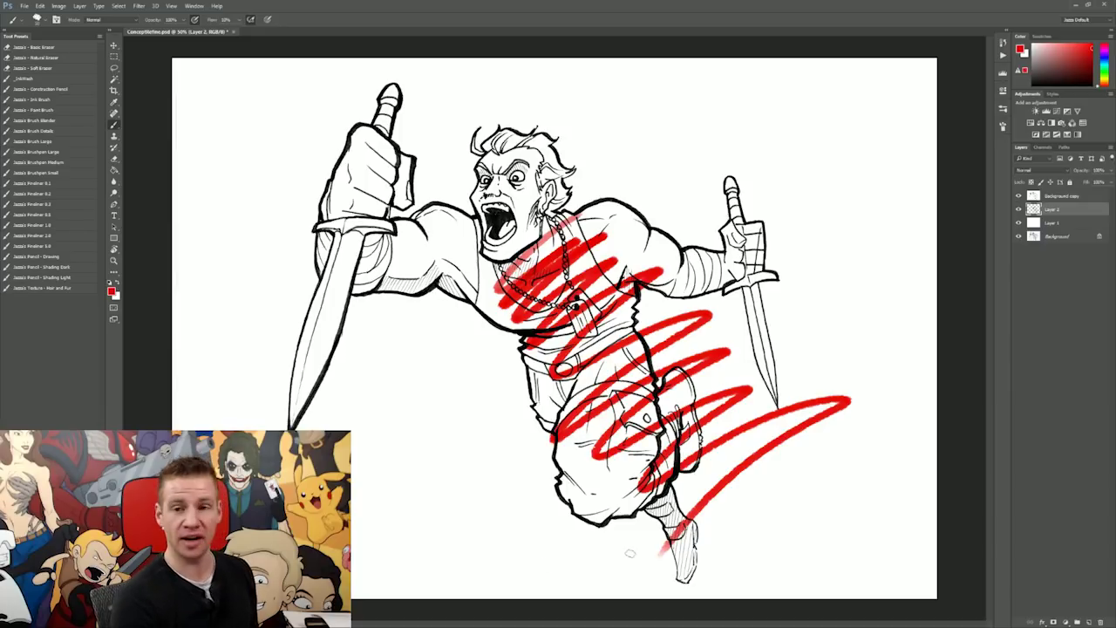
key("w")
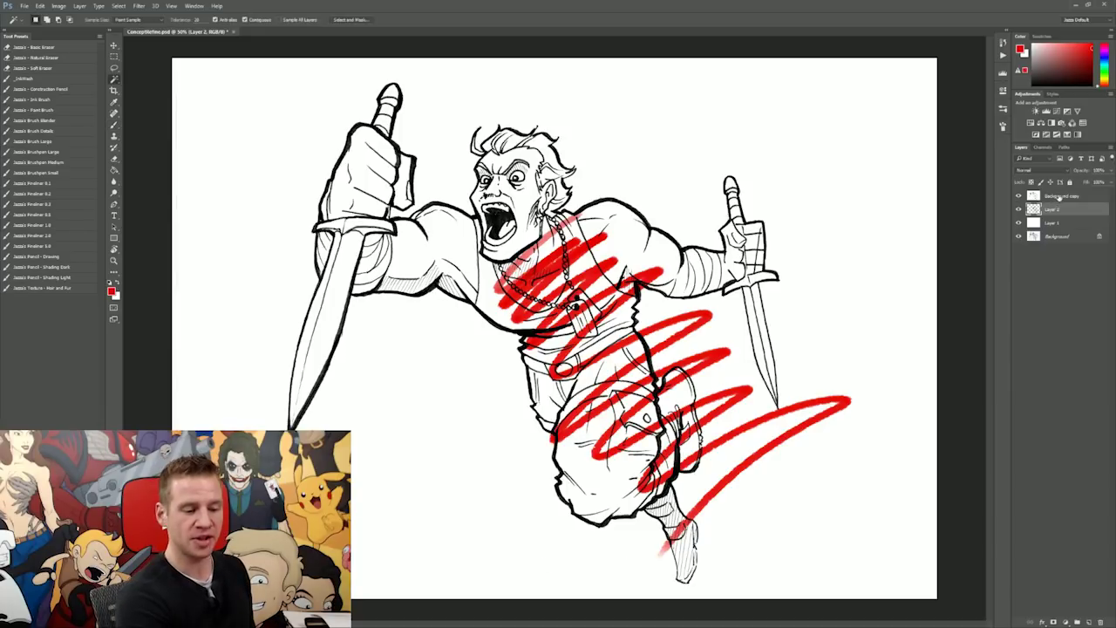
Step: Select the blank area outside the character from the Background copy line art and add a new layer above Layer 2
left_click(1059, 197)
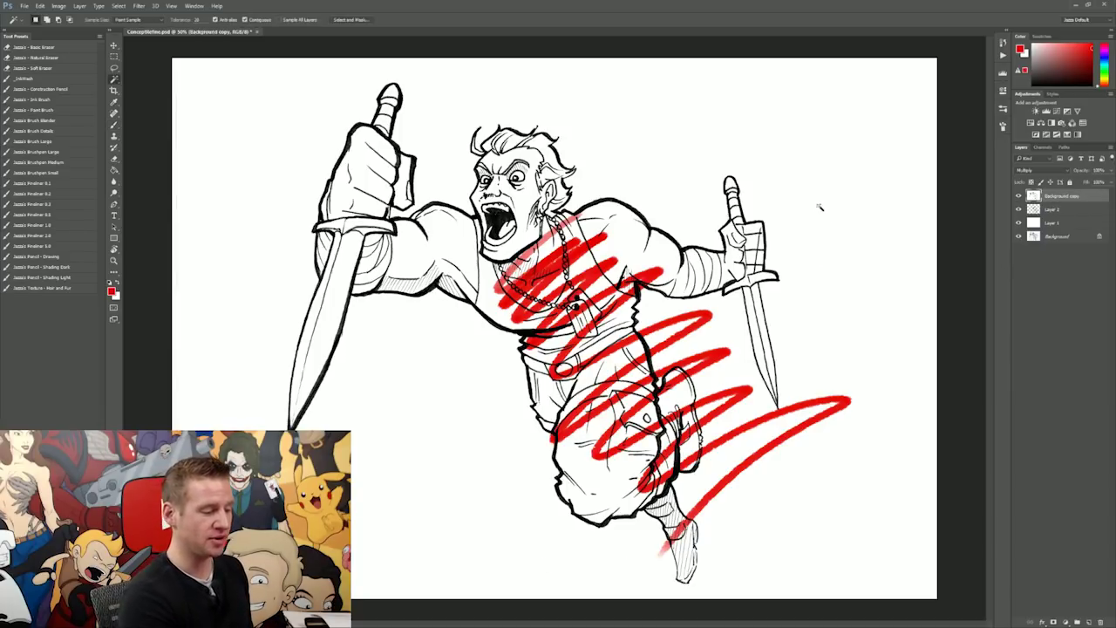
left_click(787, 203)
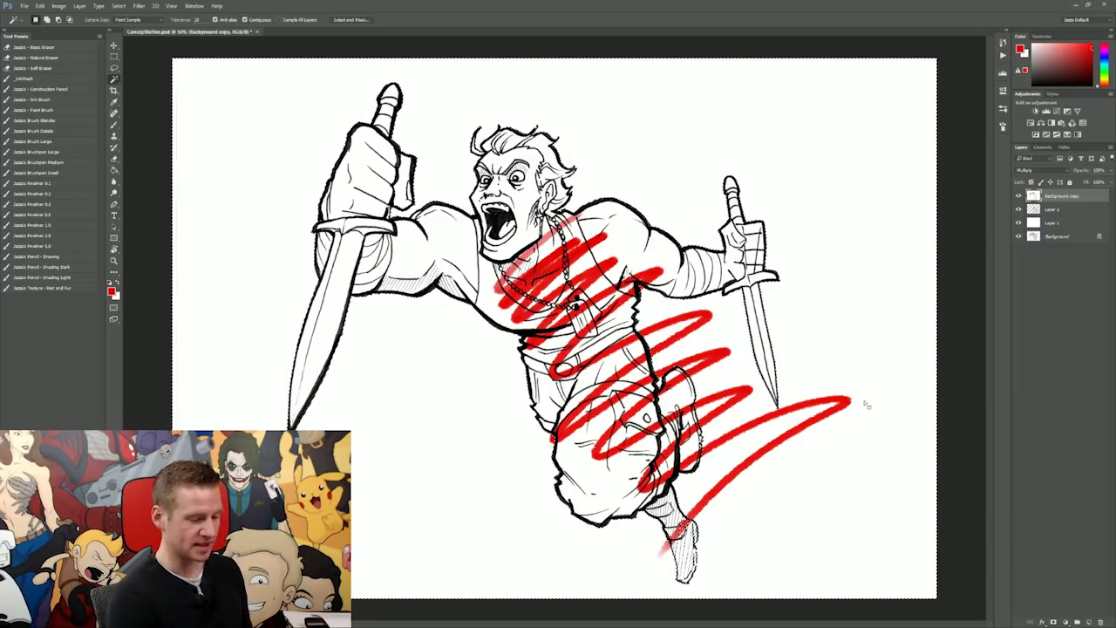
left_click(1049, 210)
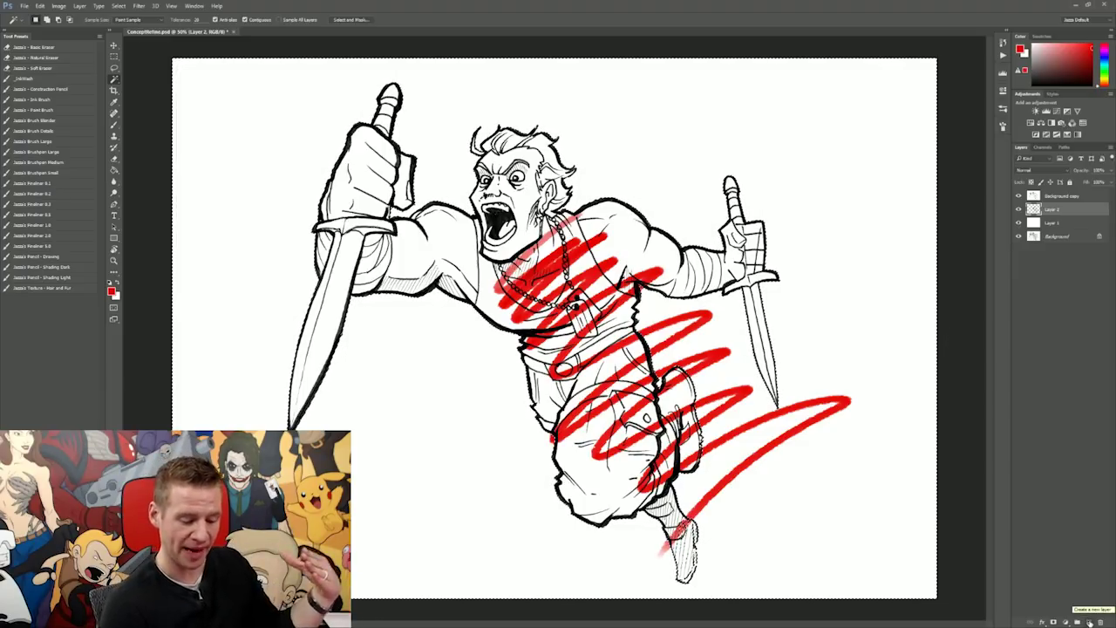
left_click(1086, 620)
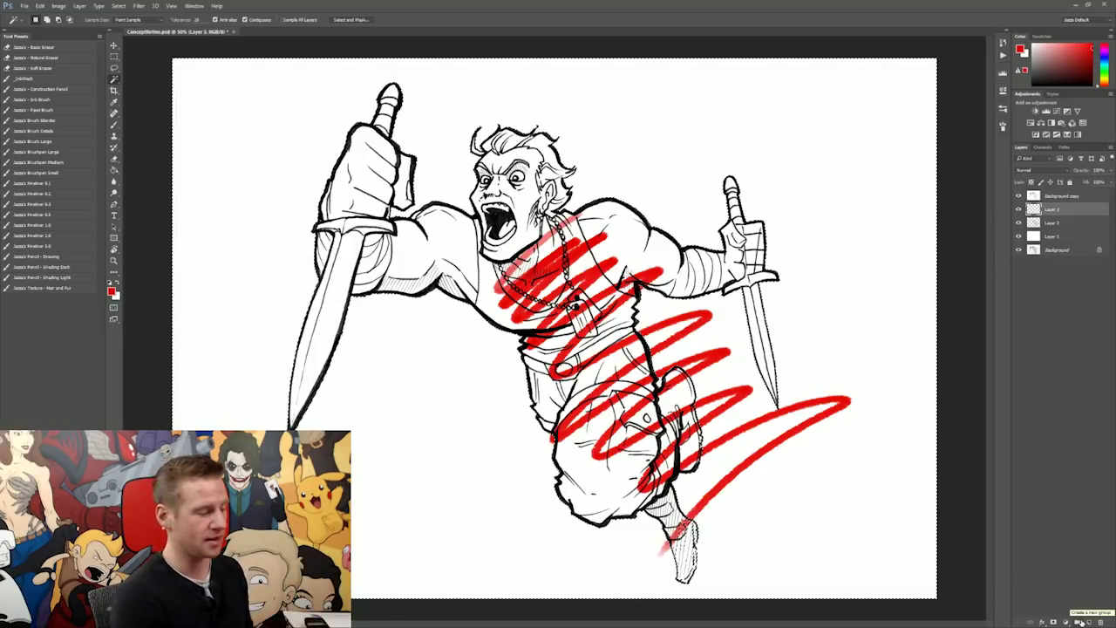
Step: Set the foreground colour to a muted blue-grey and fill the selected area around the character on Layer 3 with it
left_click(112, 291)
left_click_drag(703, 108, 672, 135)
left_click(758, 119)
left_click(856, 128)
key("Return")
key("m")
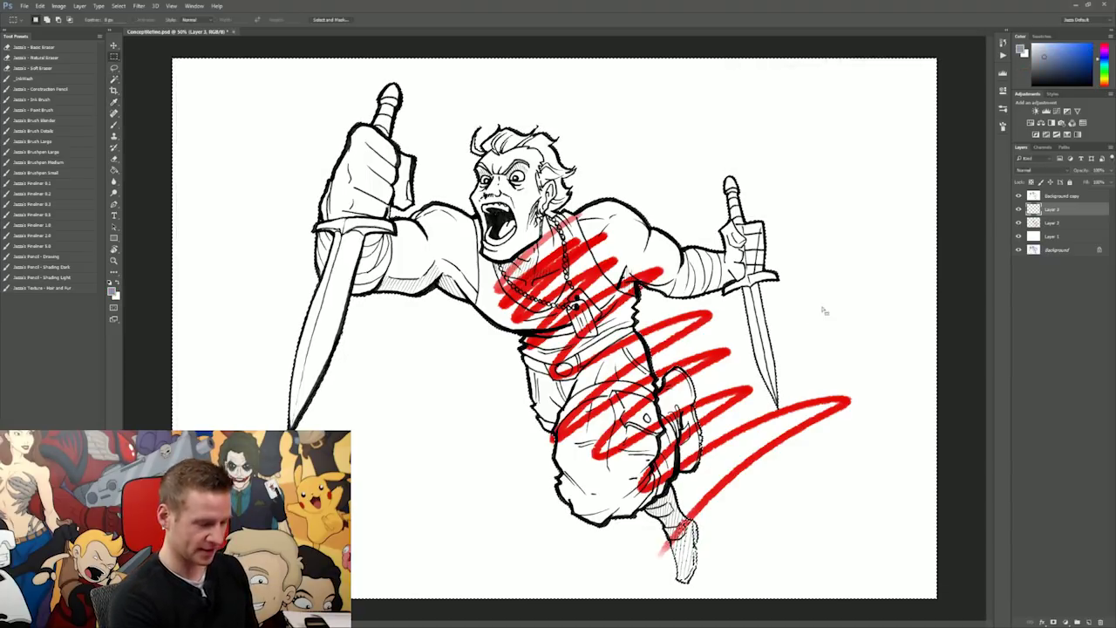
right_click(827, 303)
left_click(857, 427)
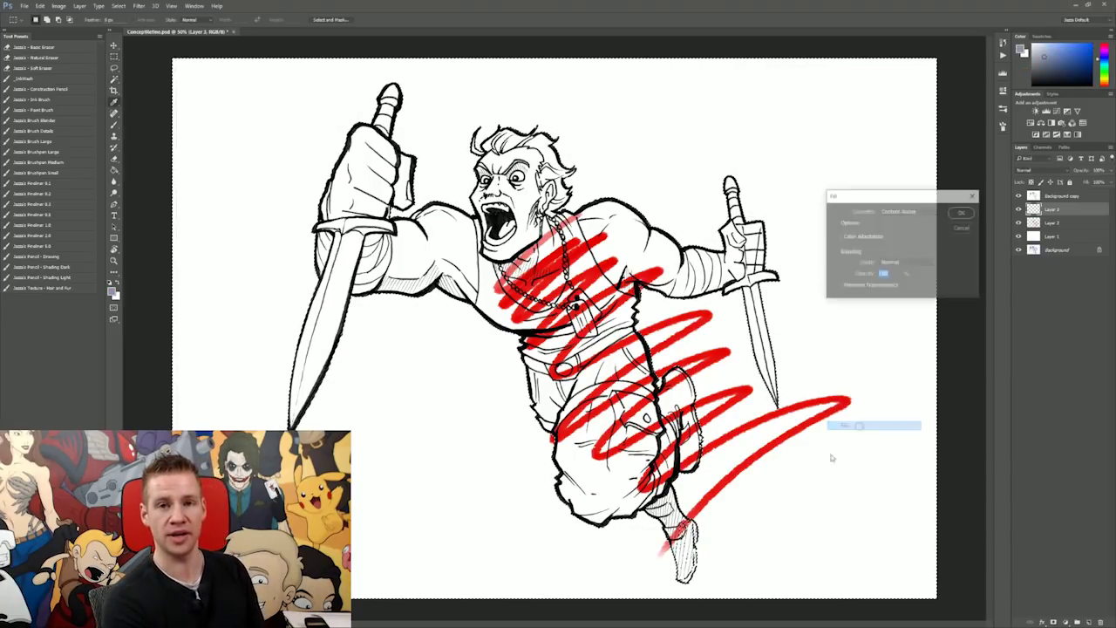
left_click(907, 211)
left_click(898, 215)
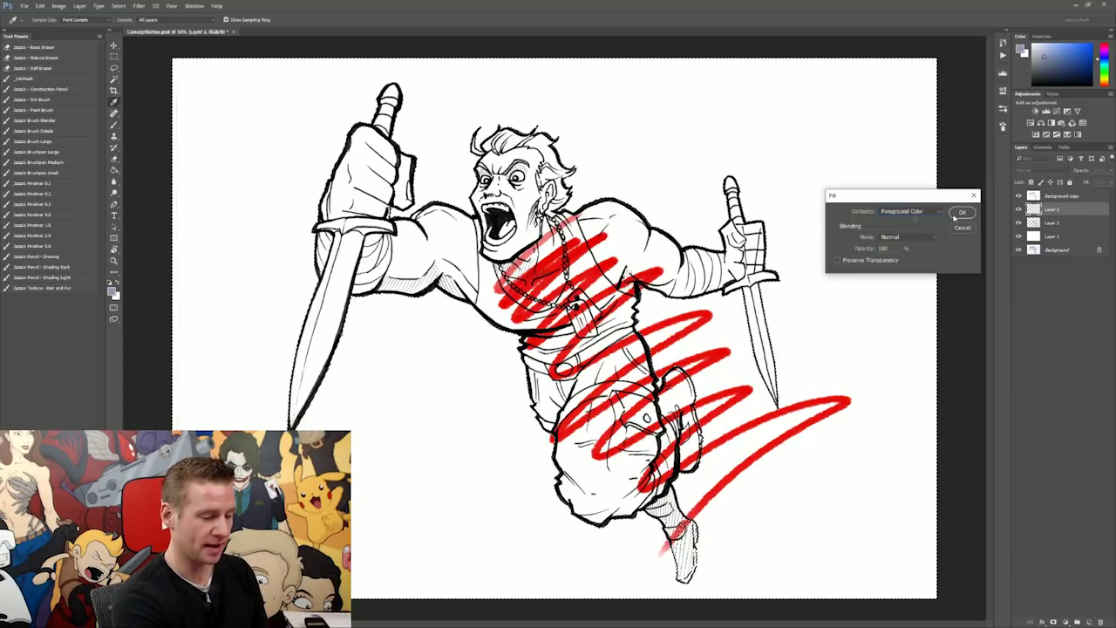
left_click(962, 212)
Step: Erase the blue-grey fill that spilled into the character's lower shoe on Layer 3
key("z")
left_click(689, 542)
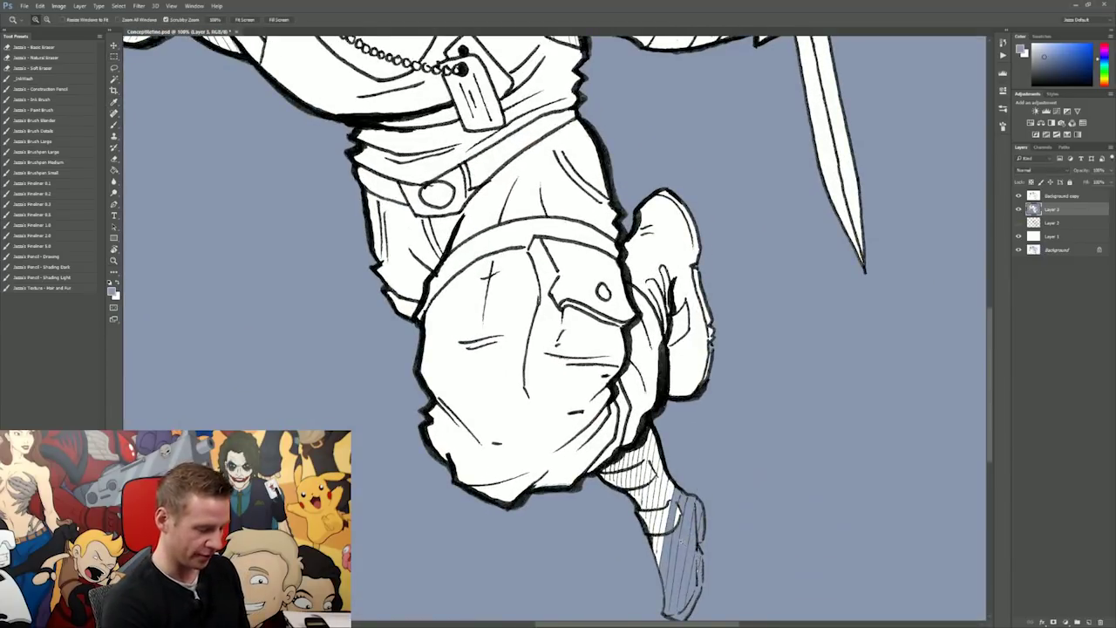
key("e")
scroll(554, 328, "down", 3)
left_click_drag(661, 518, 671, 458)
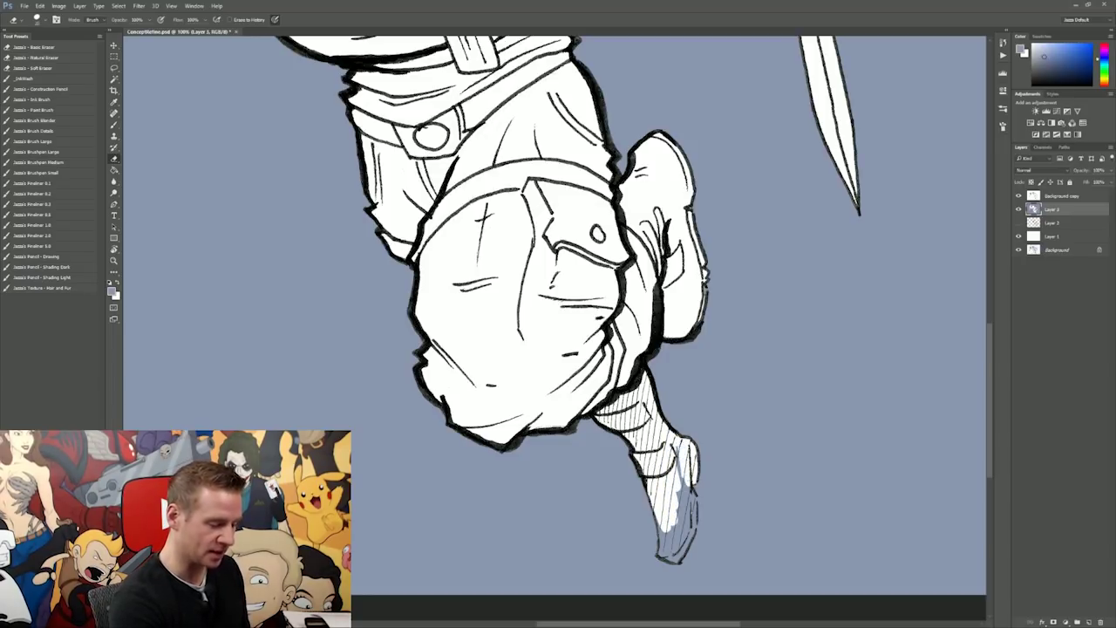
key("z")
key("ctrl+minus")
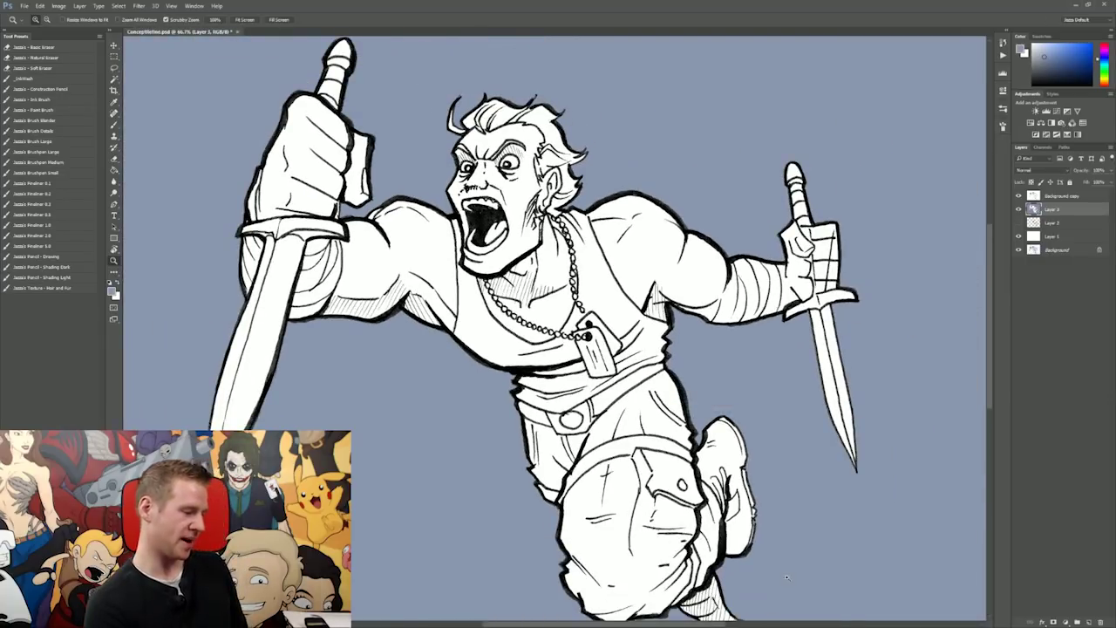
right_click(721, 416)
left_click(782, 474)
key("m")
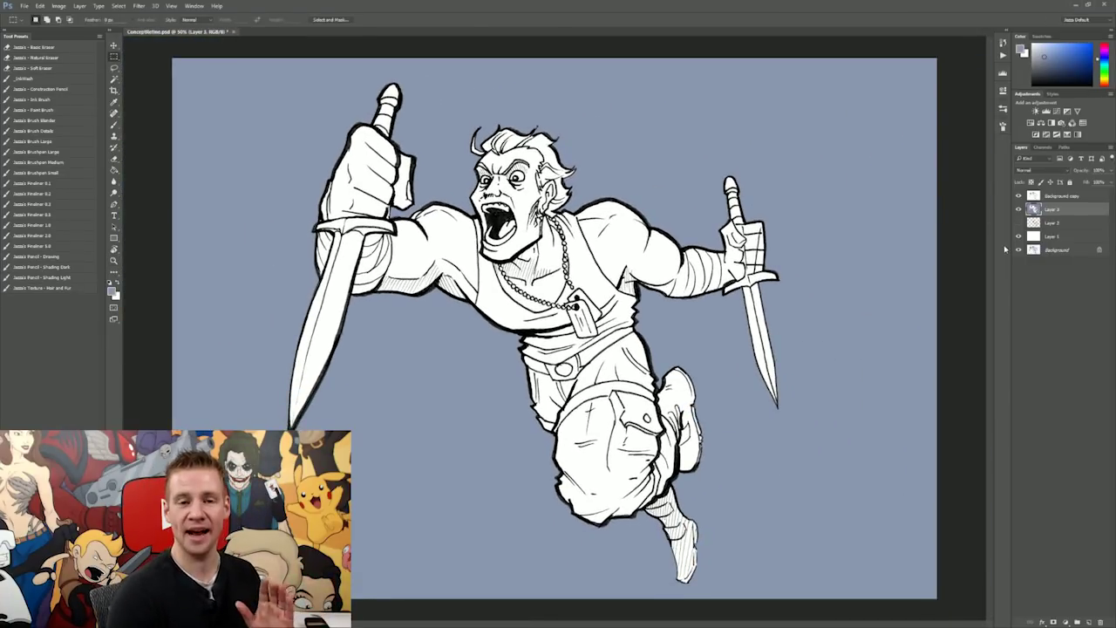
Step: Show Layer 2 again and shift its red scribble around beneath the blue-grey masking layer
left_click(1018, 223)
left_click(1036, 225)
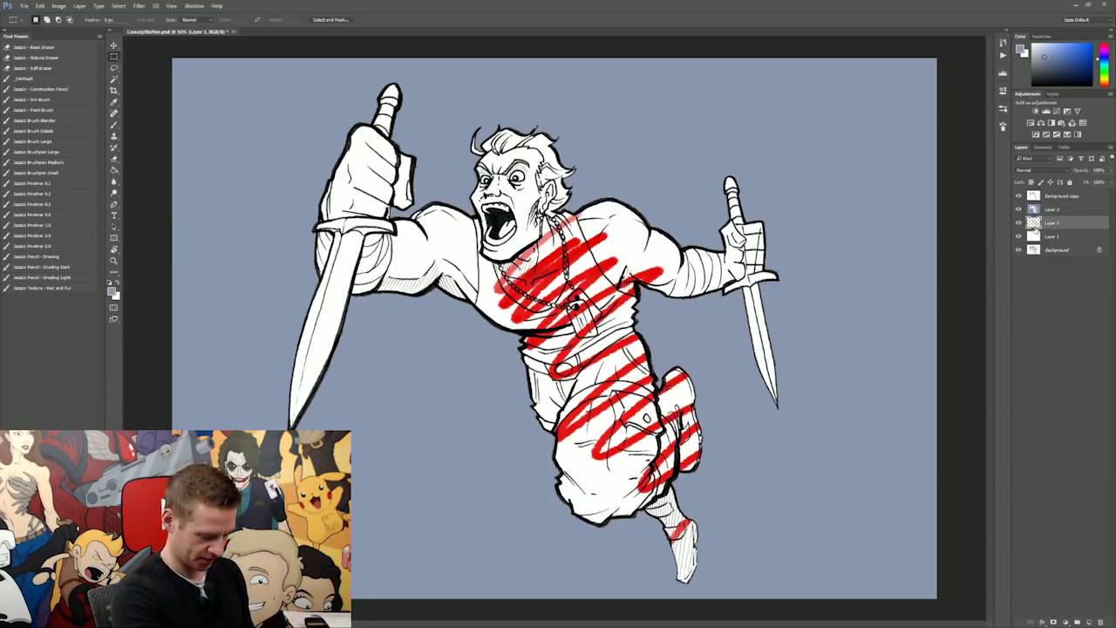
key("v")
mouse_move(645, 418)
left_mouse_down()
mouse_move(611, 392)
mouse_move(567, 410)
mouse_move(576, 449)
mouse_move(641, 410)
mouse_move(645, 383)
mouse_move(632, 395)
left_mouse_up()
mouse_move(797, 356)
left_mouse_down()
mouse_move(768, 348)
mouse_move(771, 396)
left_mouse_up()
Step: Clear the red scribble from Layer 2 within a rectangular selection around the character and deselect
key("m")
mouse_move(840, 92)
left_mouse_down()
mouse_move(585, 250)
mouse_move(418, 550)
mouse_move(364, 587)
left_mouse_up()
key("Delete")
key("ctrl+d")
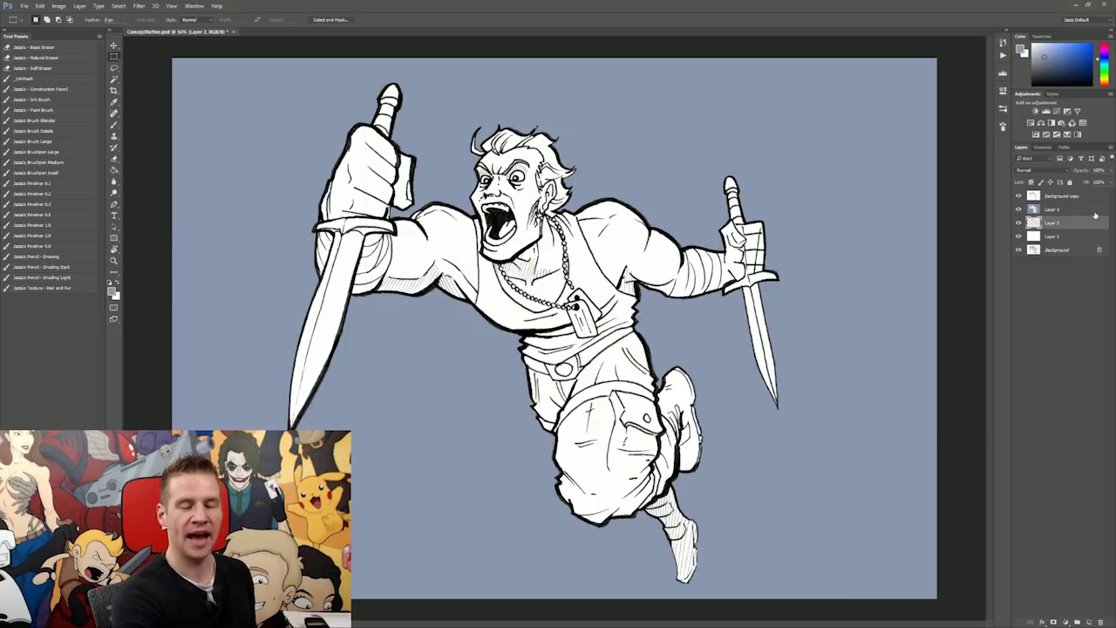
Step: Try a white Color Overlay layer style on Layer 3
double_click(1091, 216)
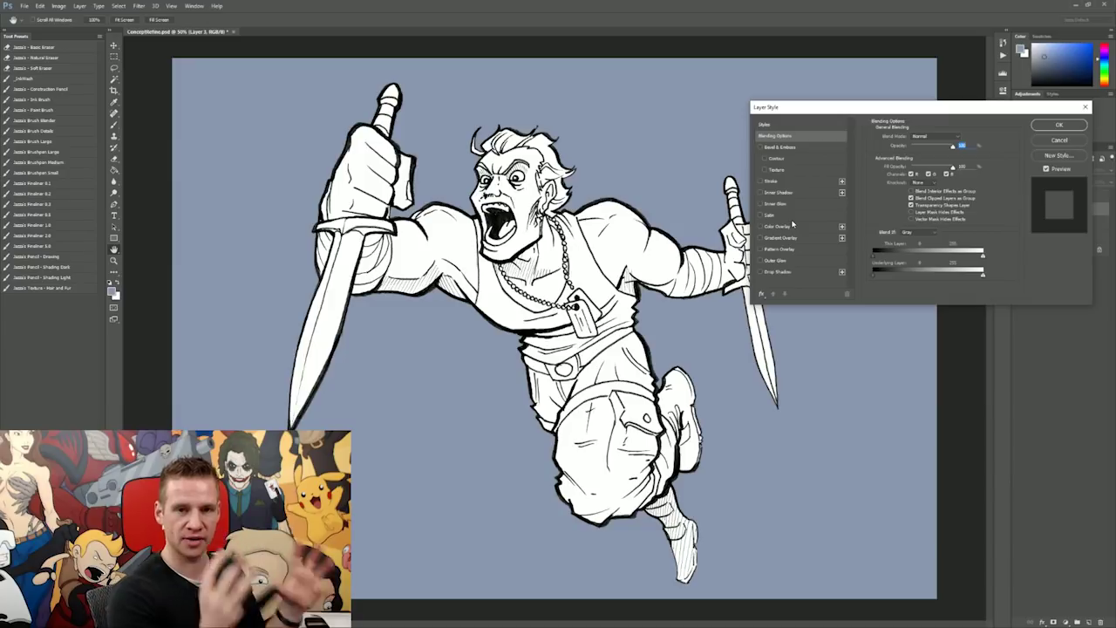
left_click_drag(863, 106, 721, 100)
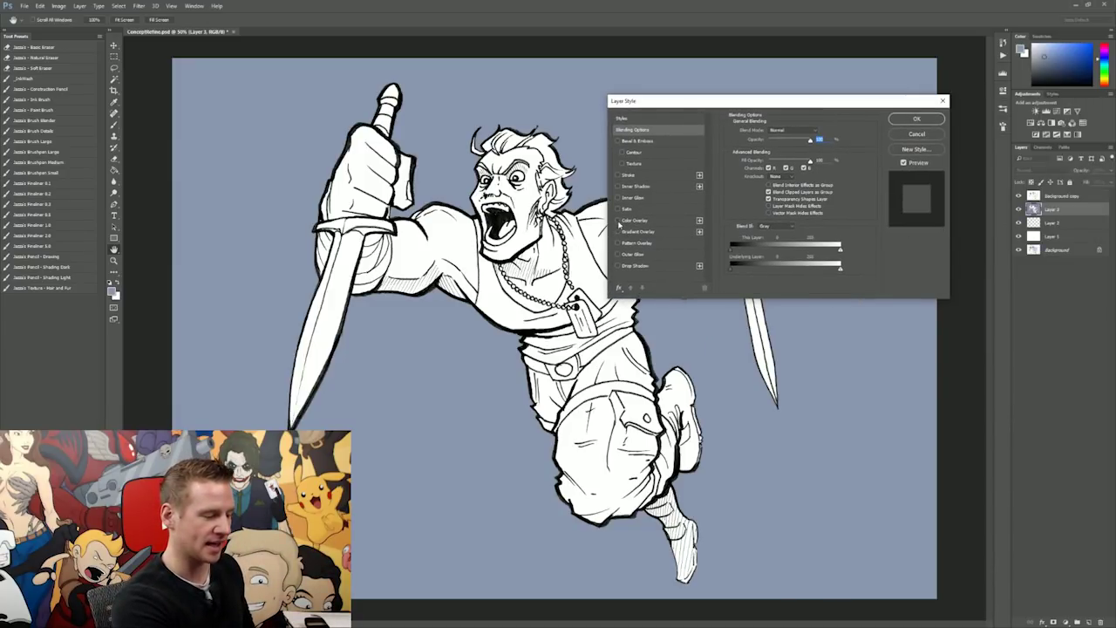
left_click(618, 220)
left_click(635, 220)
left_click(819, 136)
left_click(739, 88)
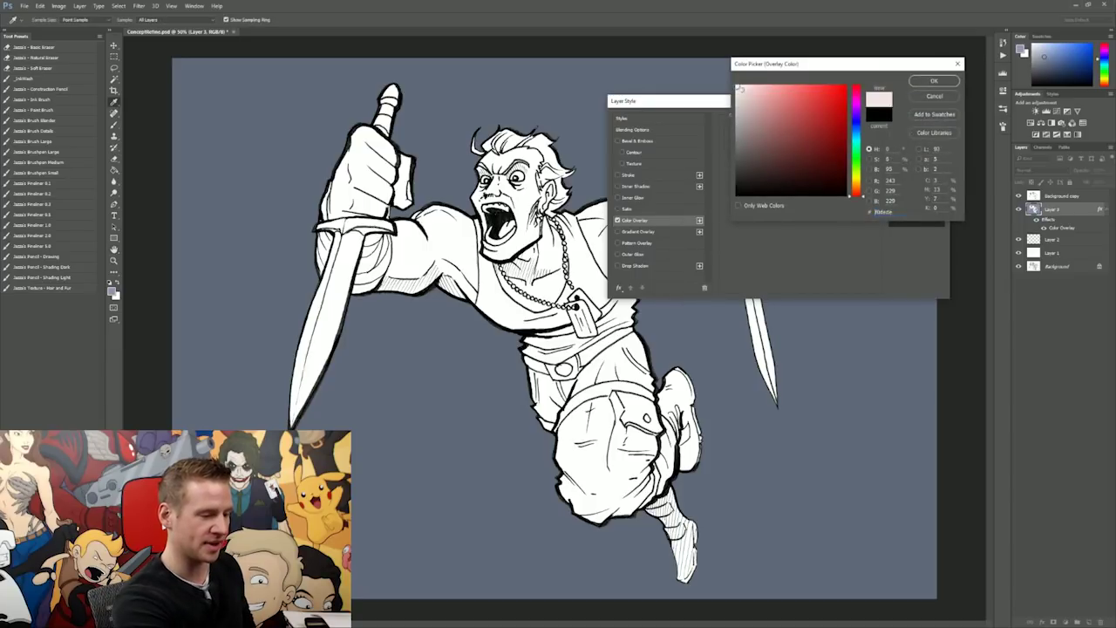
left_click(933, 80)
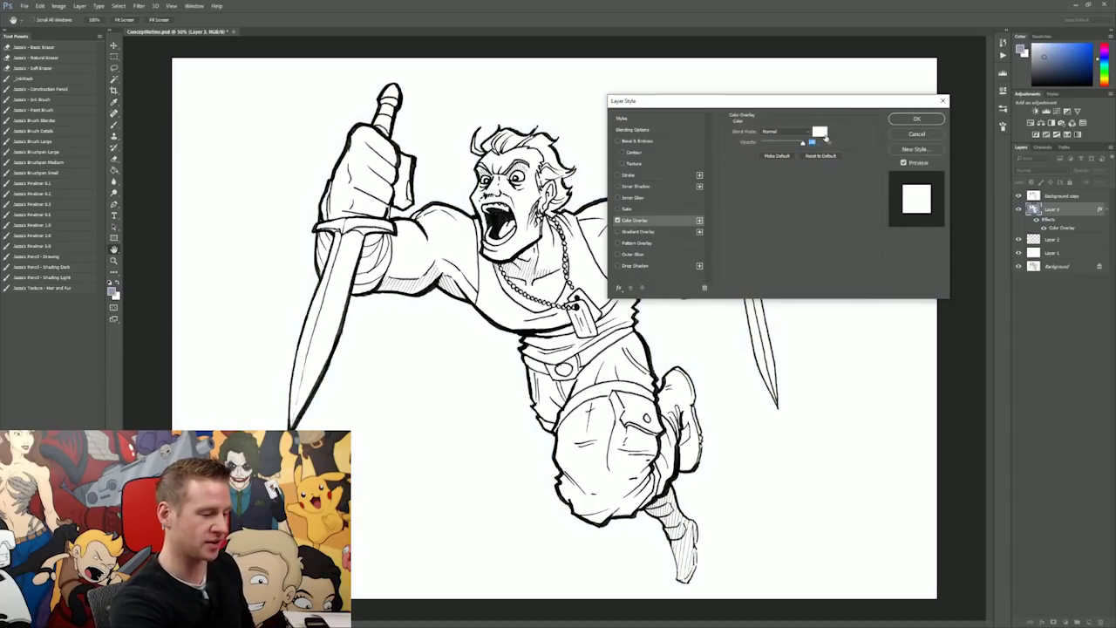
Step: Try black as Layer 3's Color Overlay colour and leave the layer style settings without applying them
left_click(820, 131)
left_click(759, 218)
left_click(924, 81)
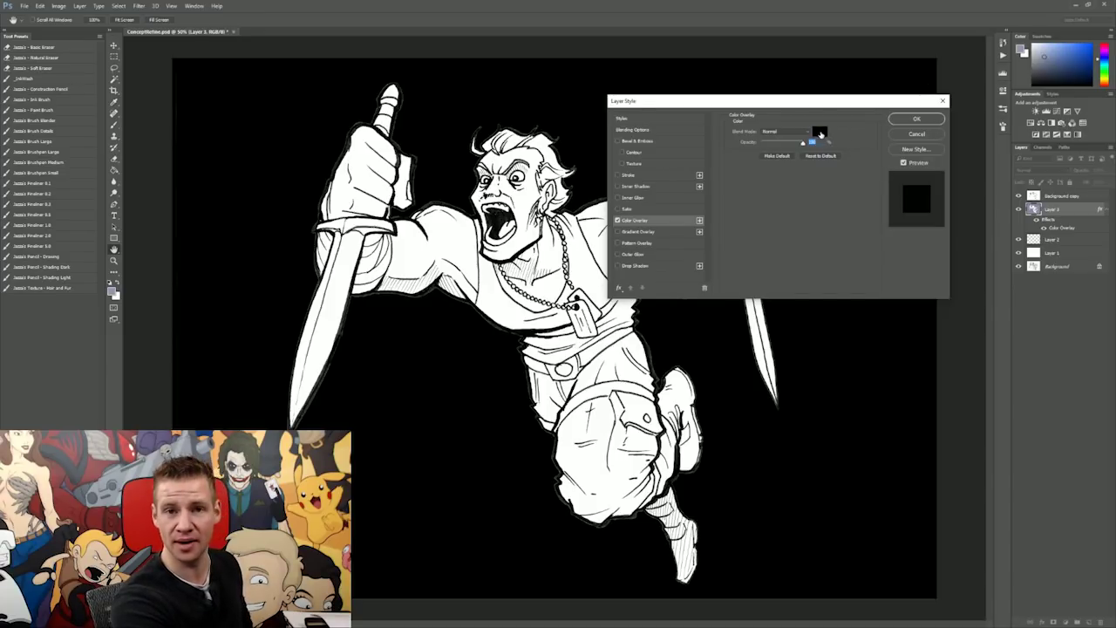
key("Escape")
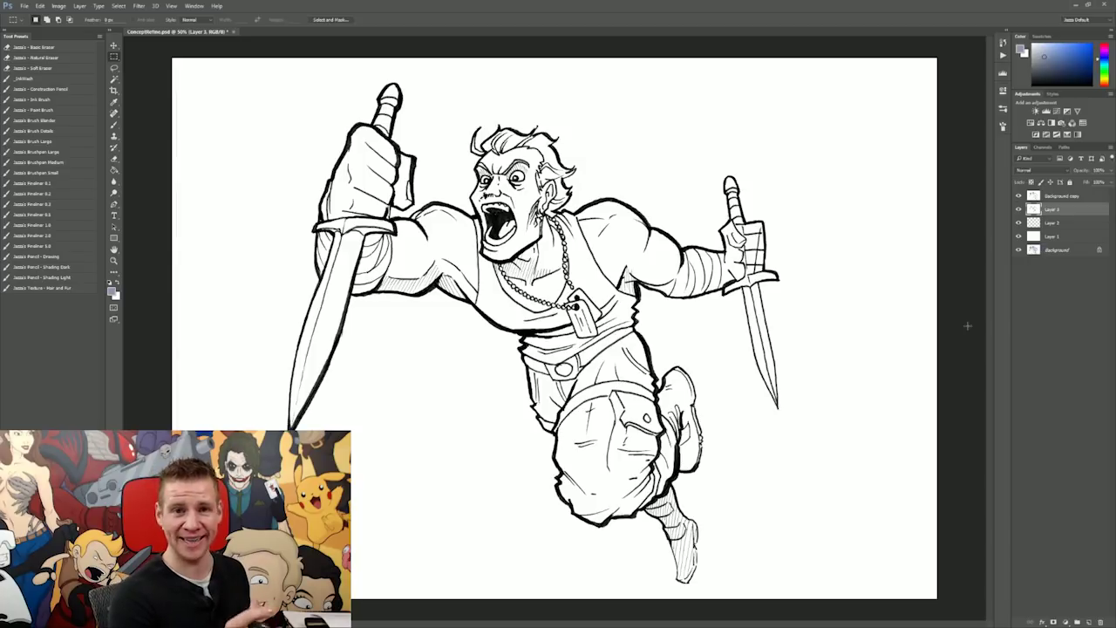
Step: Paste the fiery explosion image above Layer 3 and scale it up to cover the whole canvas
key("ctrl+v")
key("ctrl+t")
left_click_drag(658, 259, 1055, 4)
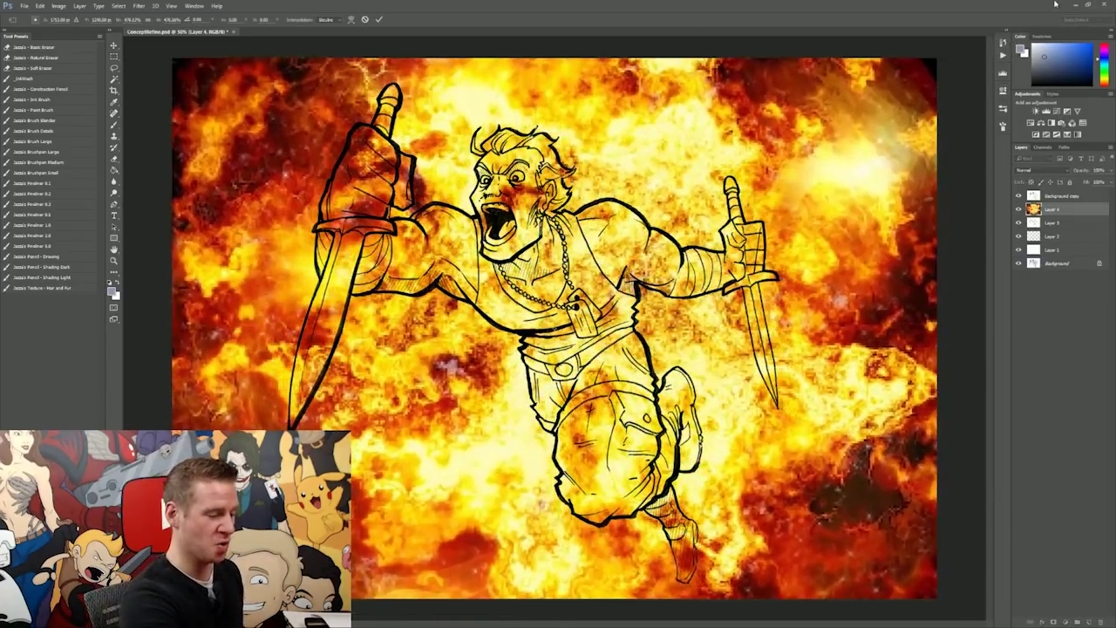
key("Return")
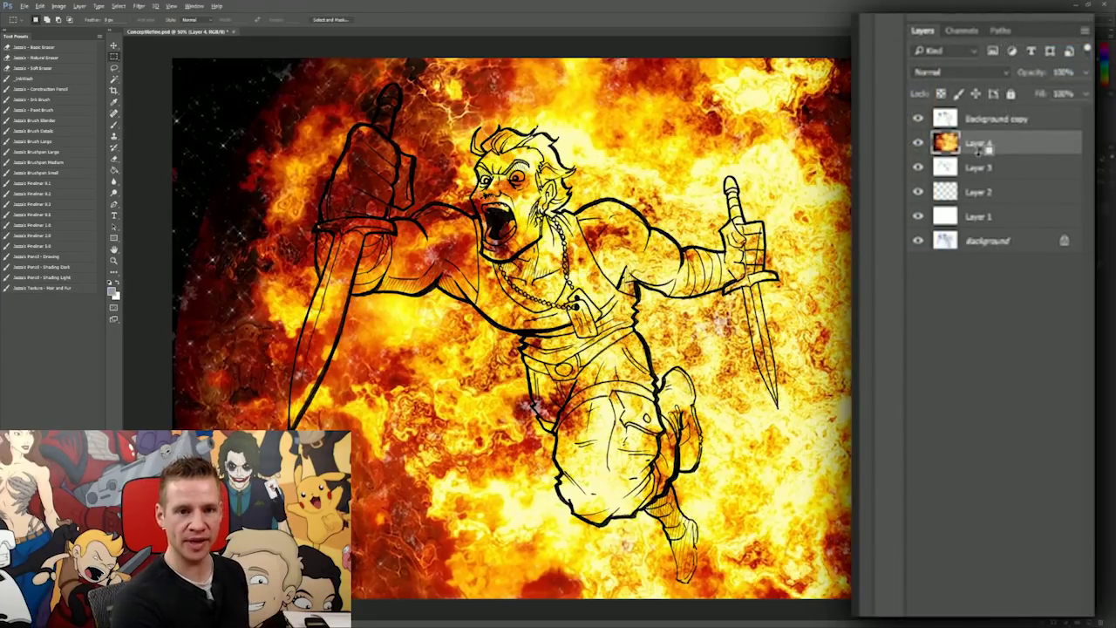
Step: Clip the explosion image on Layer 4 to Layer 3 and reposition it behind the character
key("v")
key("alt+v")
key("Escape")
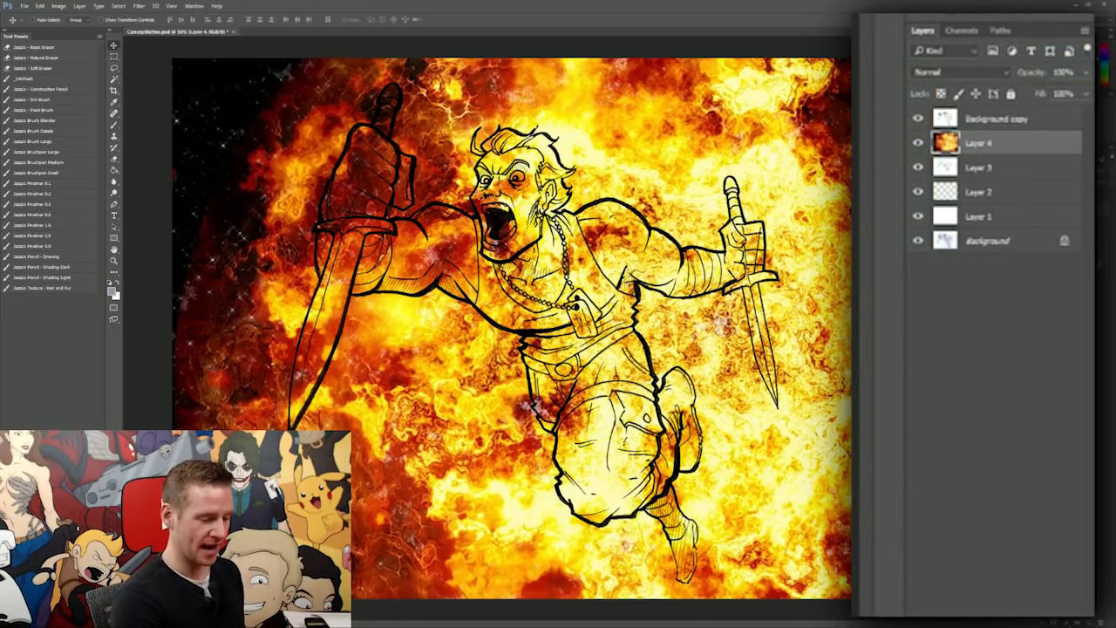
left_click_drag(972, 144, 972, 177)
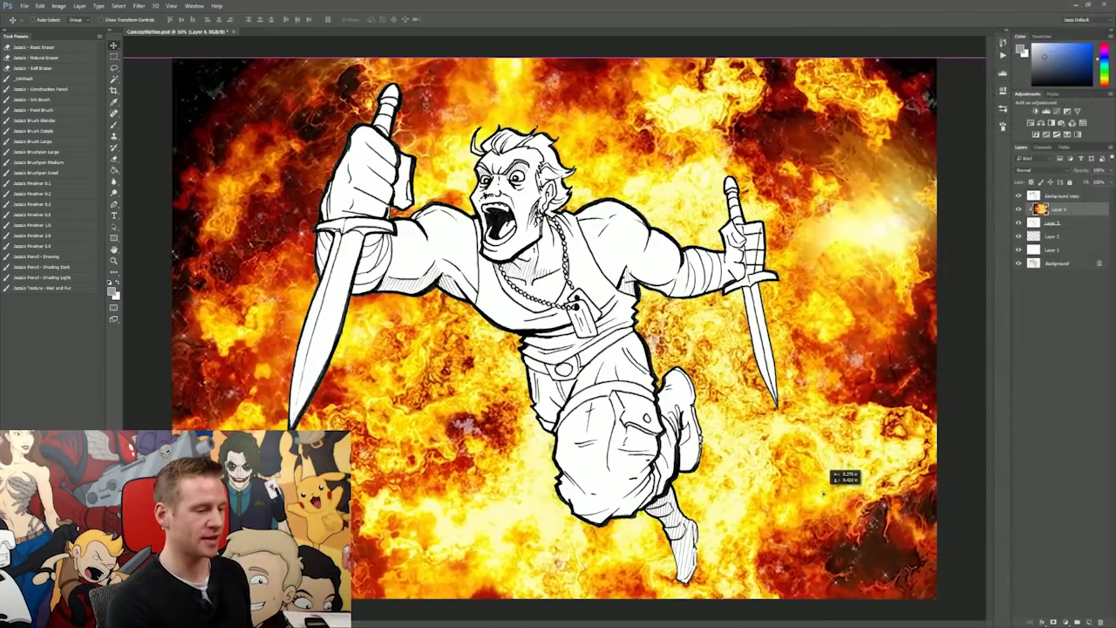
key("m")
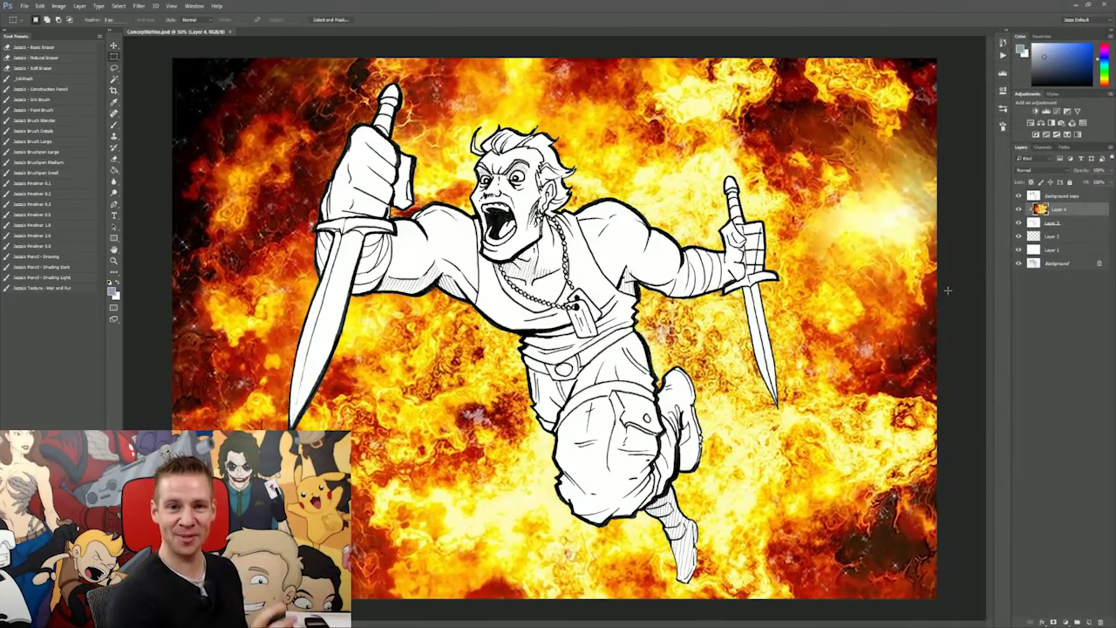
Step: Apply a Gaussian Blur with a radius of about 10 pixels to the explosion image on Layer 4
left_click(141, 7)
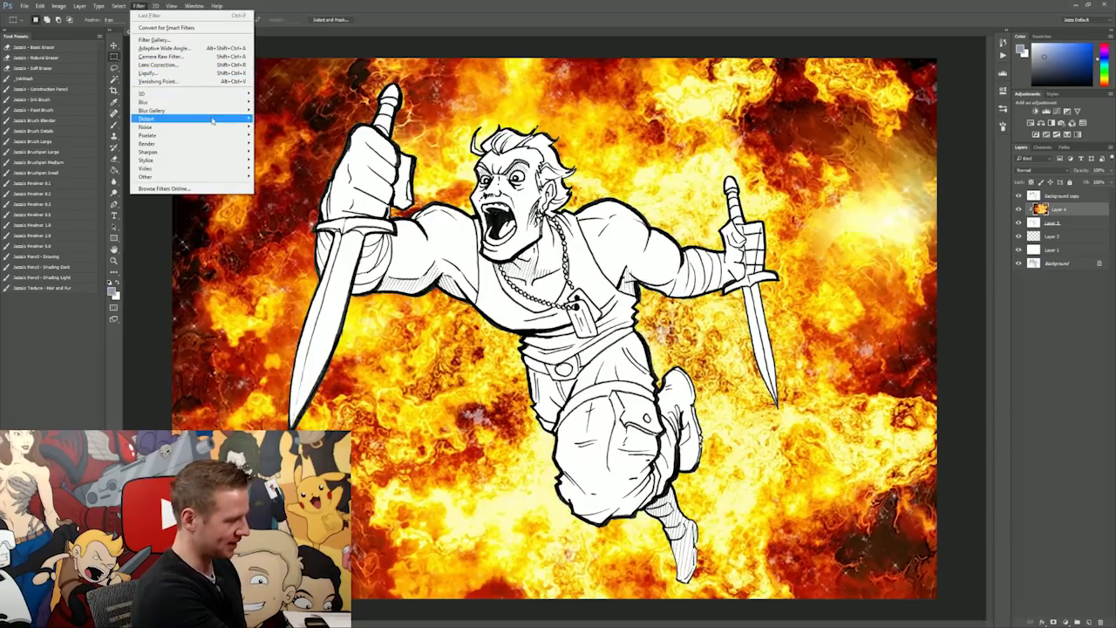
mouse_move(213, 105)
left_click(103, 135)
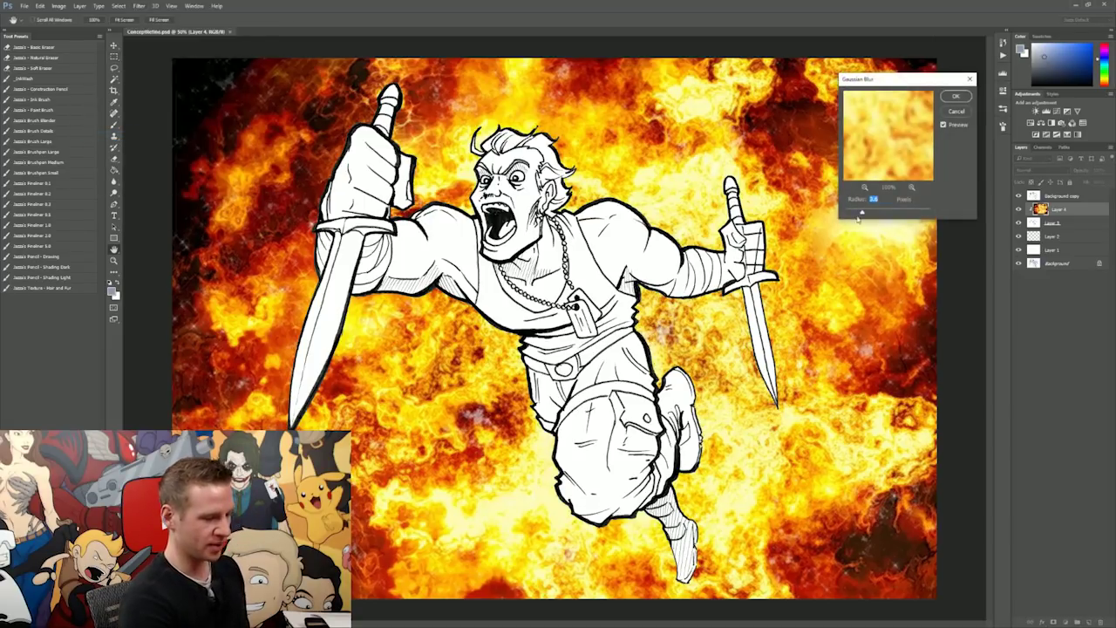
mouse_move(873, 212)
left_mouse_down()
mouse_move(889, 214)
mouse_move(878, 213)
left_mouse_up()
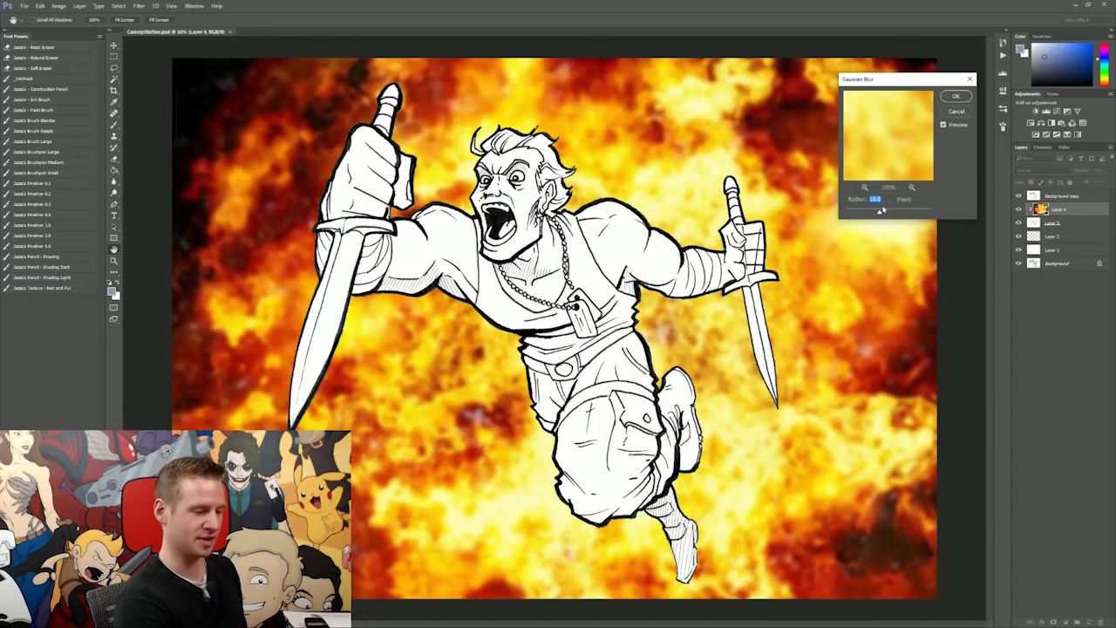
left_click(958, 97)
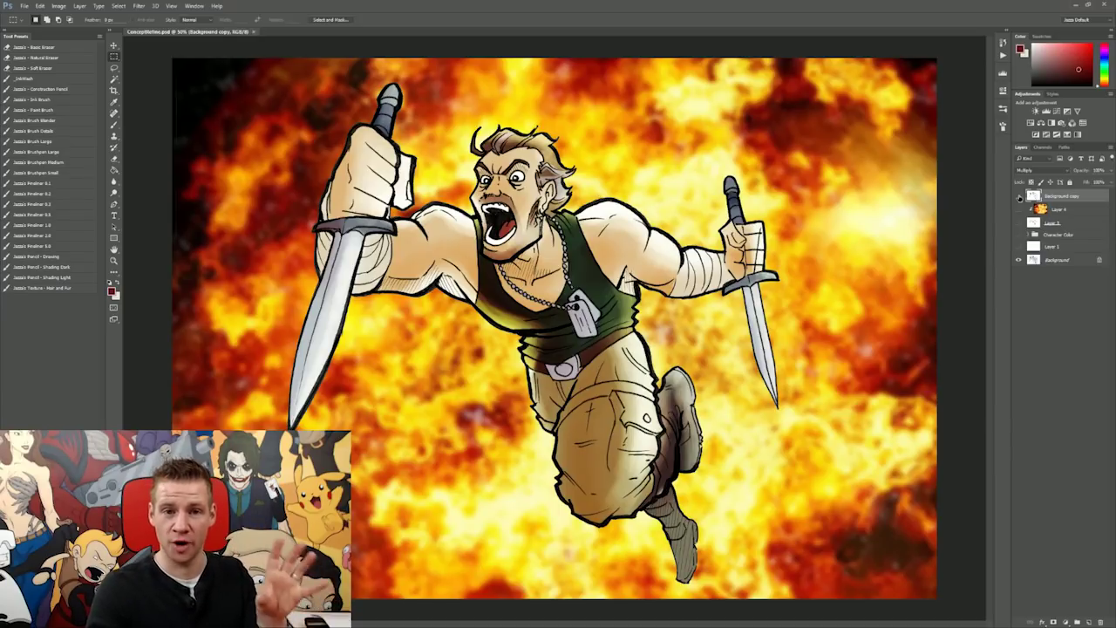
Step: Compare the raw scan, coloured artwork and bare line art through layer visibility, leaving Layer 4, Layer 3 and Character Color hidden
left_click(1020, 197)
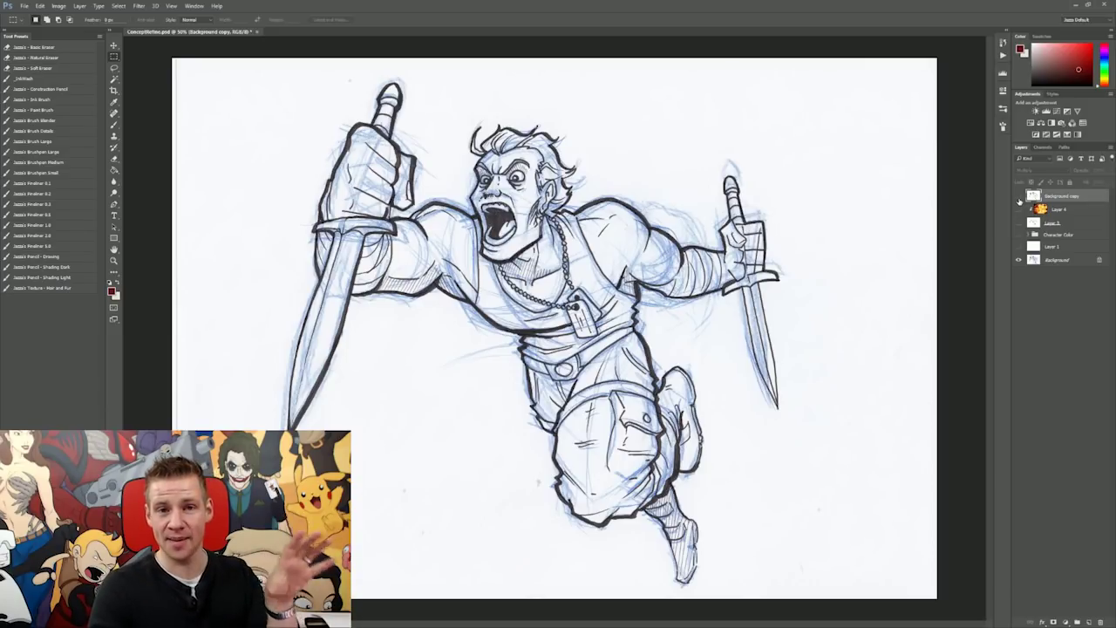
left_click_drag(1019, 201, 1019, 225)
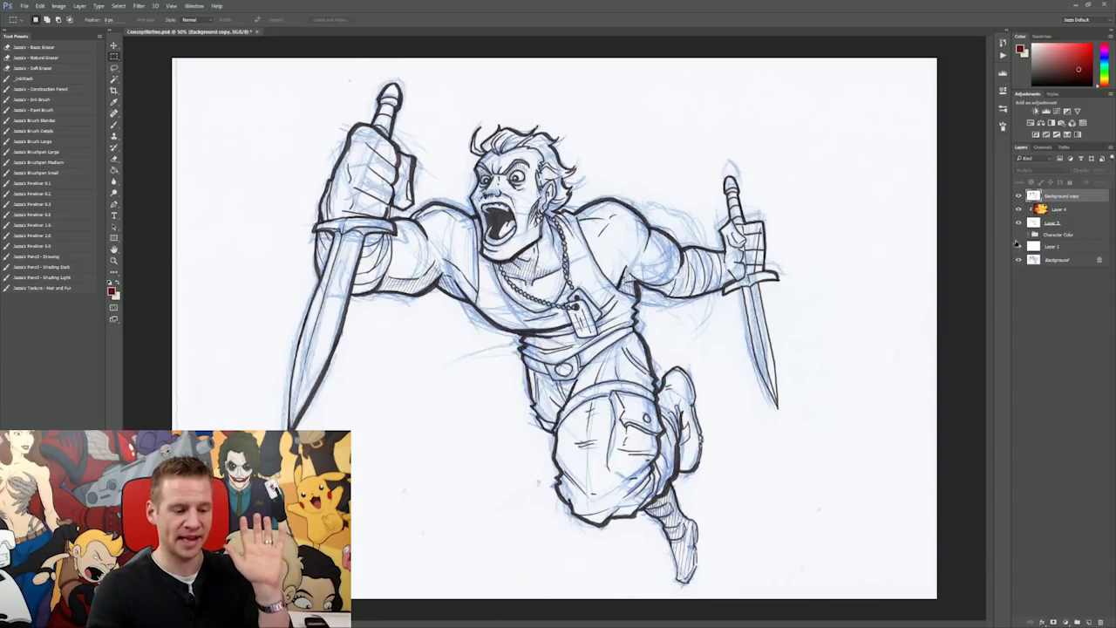
left_click(1017, 235)
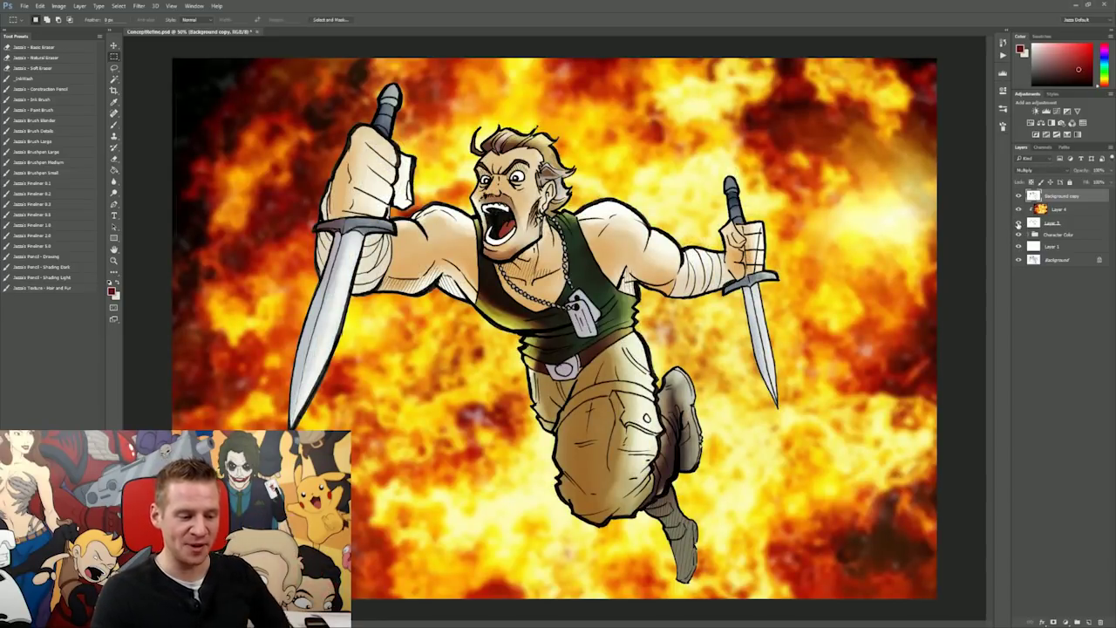
left_click(1019, 211)
left_click(1019, 236)
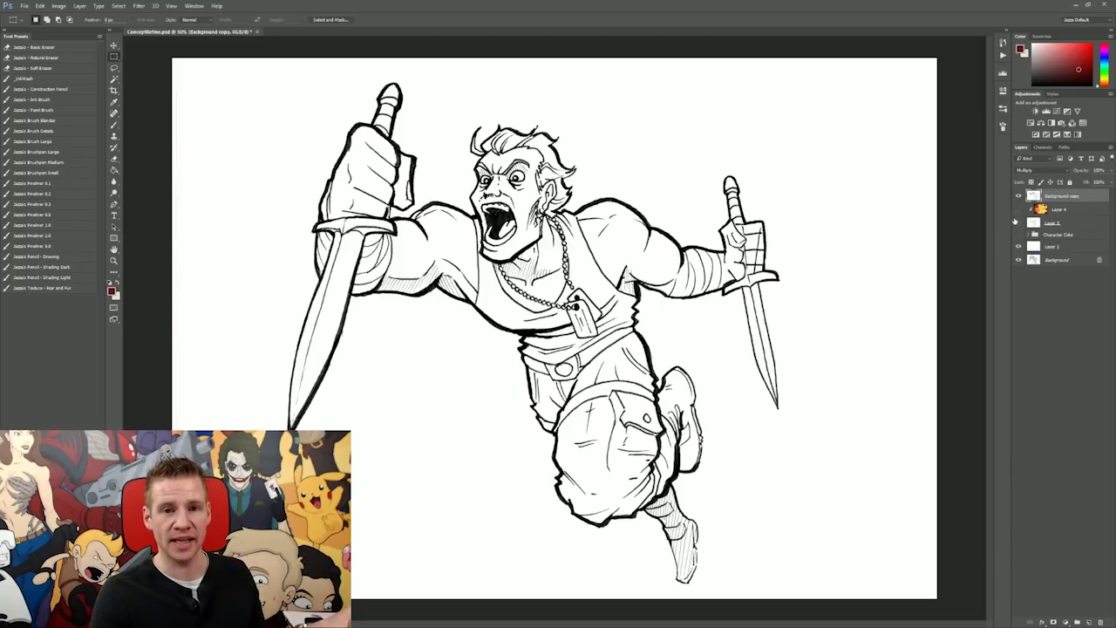
Step: Review the Channel Mixer presets available for the Background copy layer without applying any adjustment
left_click(58, 6)
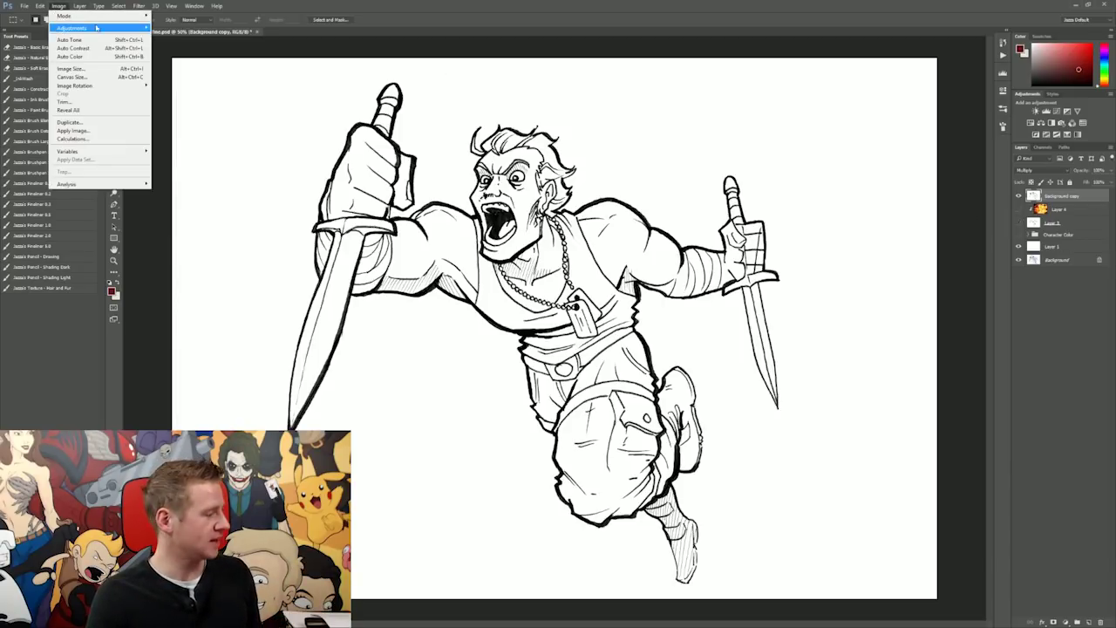
mouse_move(96, 29)
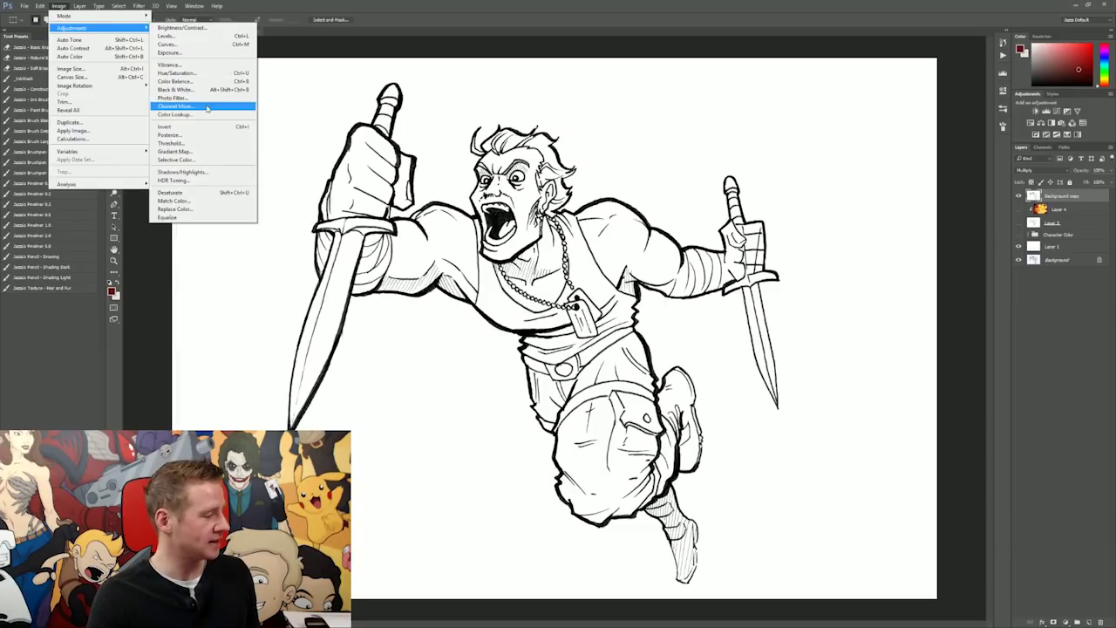
left_click(174, 106)
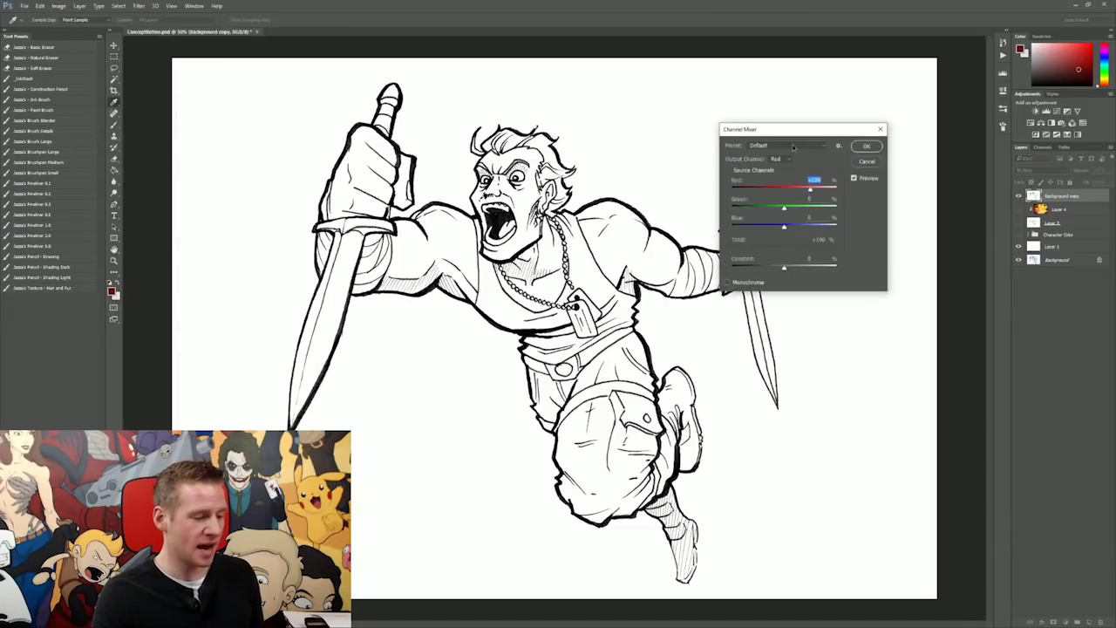
left_click(793, 146)
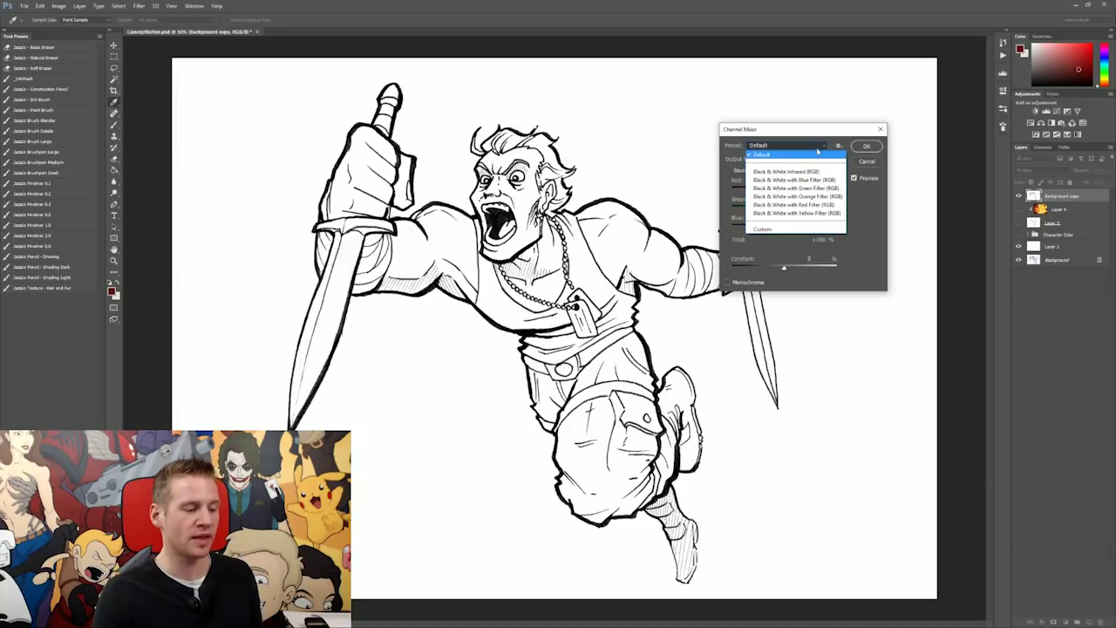
left_click(817, 150)
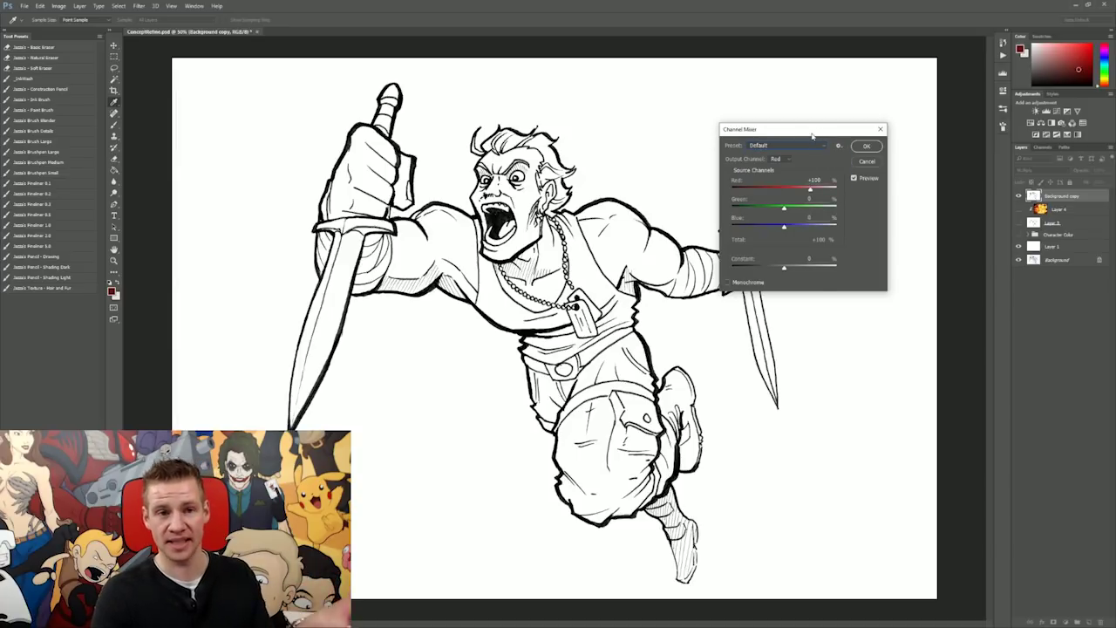
left_click(879, 129)
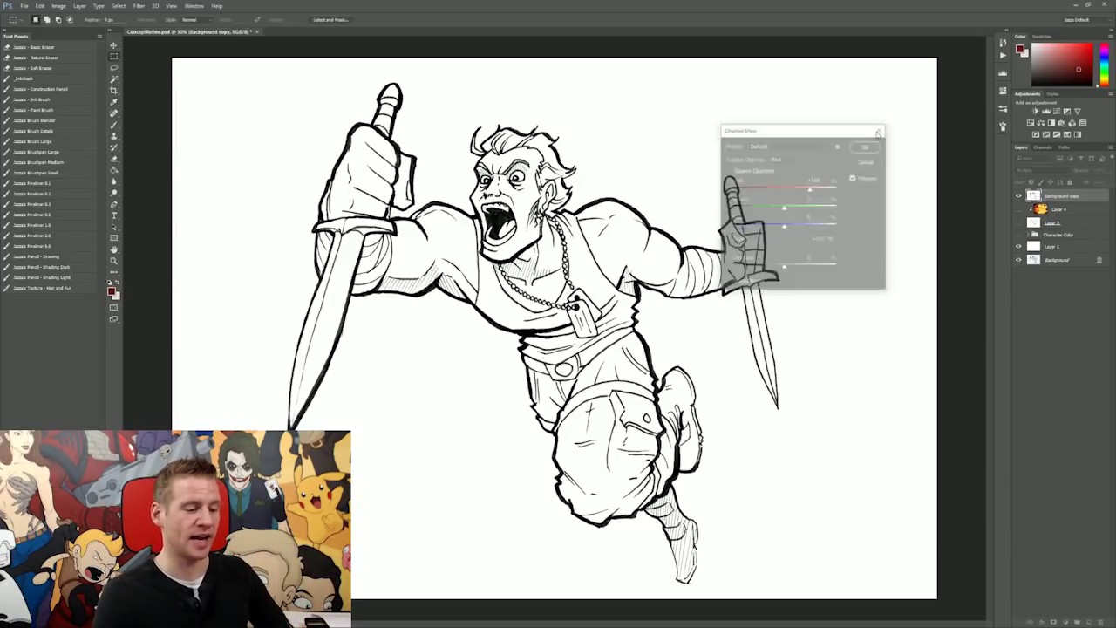
Step: Inspect the Levels adjustment for the Background copy line art and close it without applying changes
left_click(59, 6)
mouse_move(79, 29)
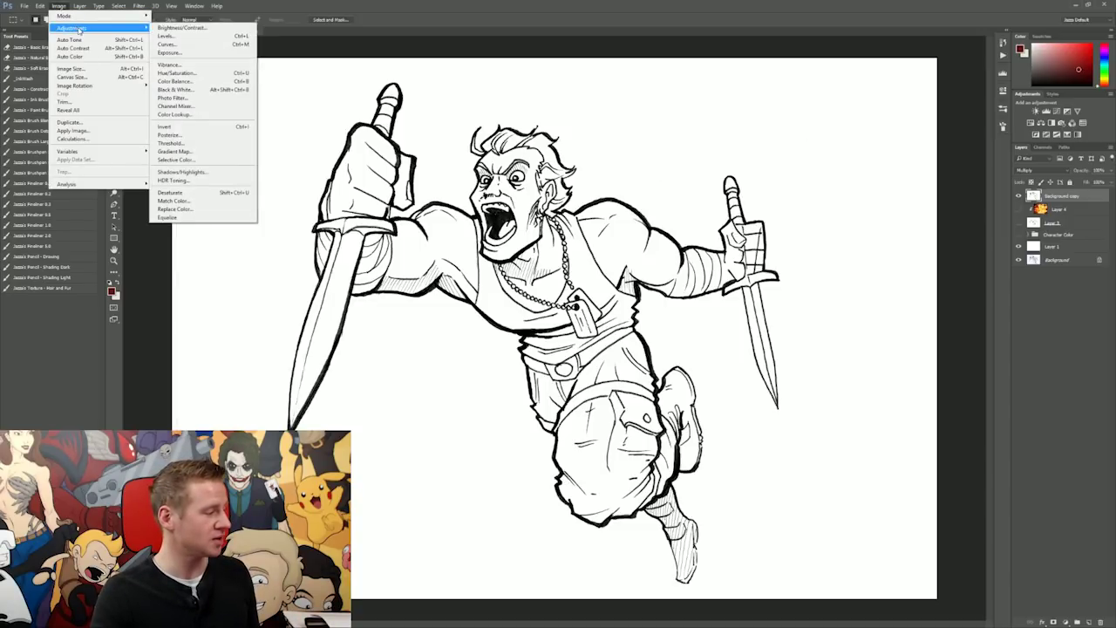
left_click(207, 36)
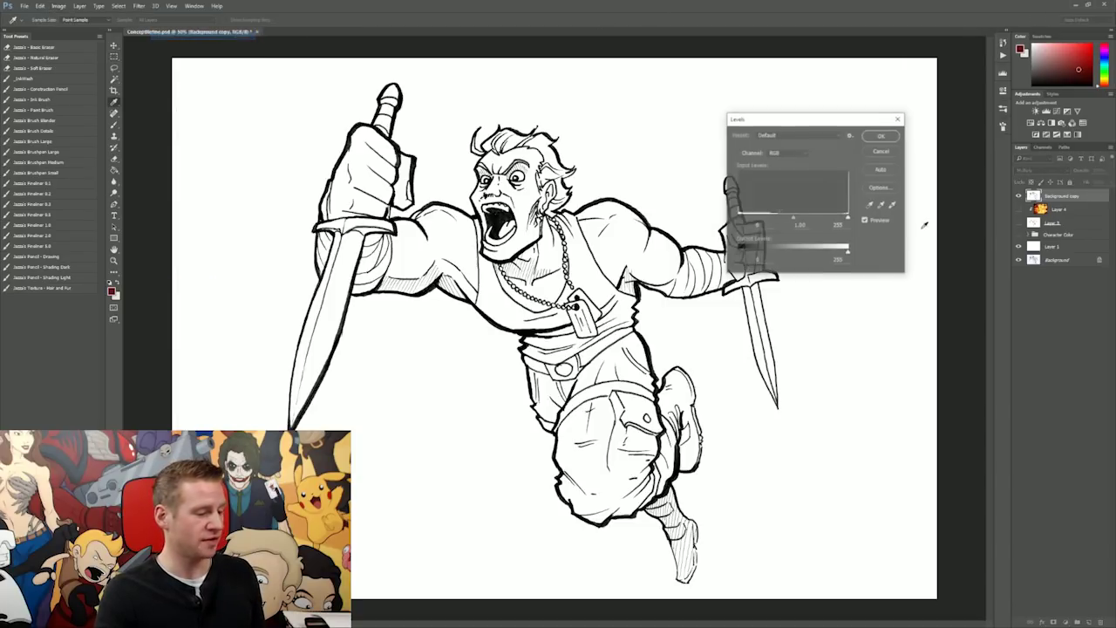
left_click(897, 118)
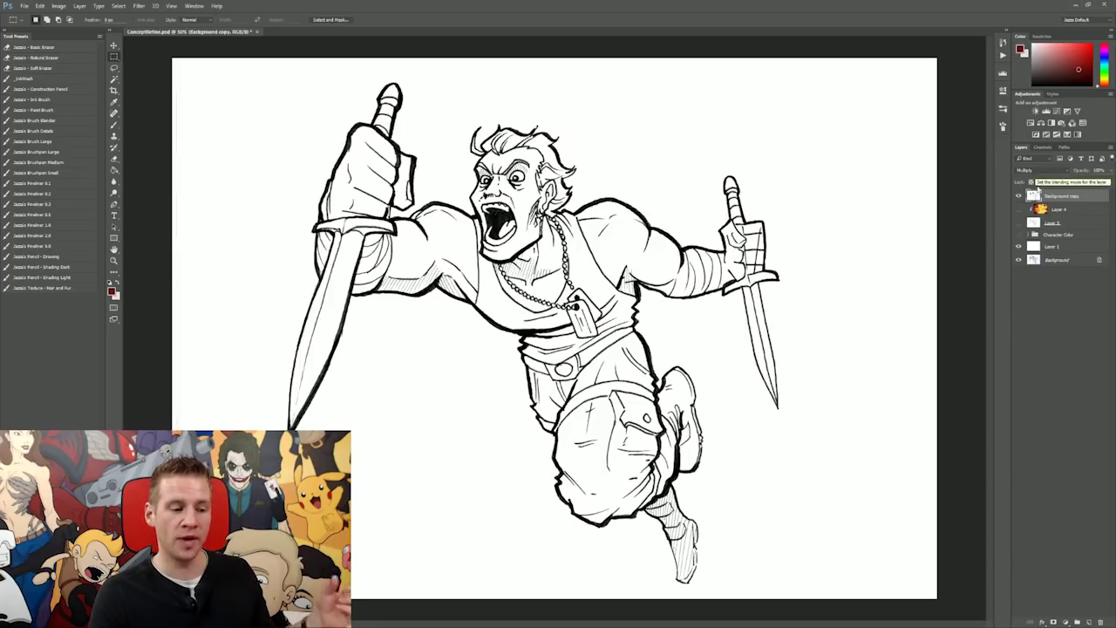
Step: Show the Character Color group and the white Layer 3 mask around the character, and save the document
left_click(1019, 235)
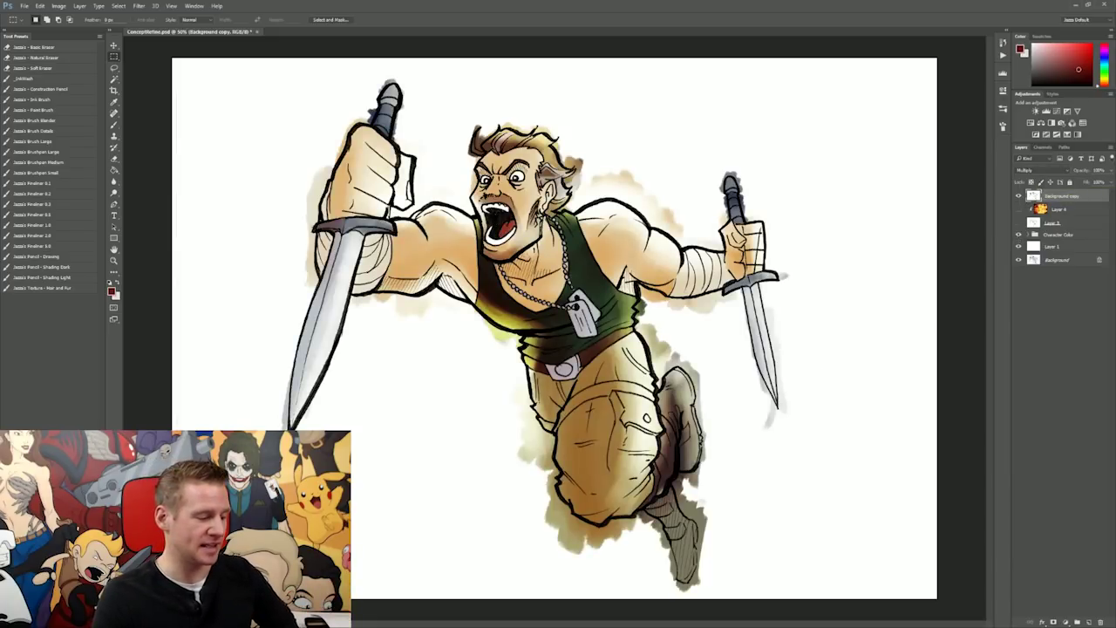
left_click(1019, 210)
key("ctrl+s")
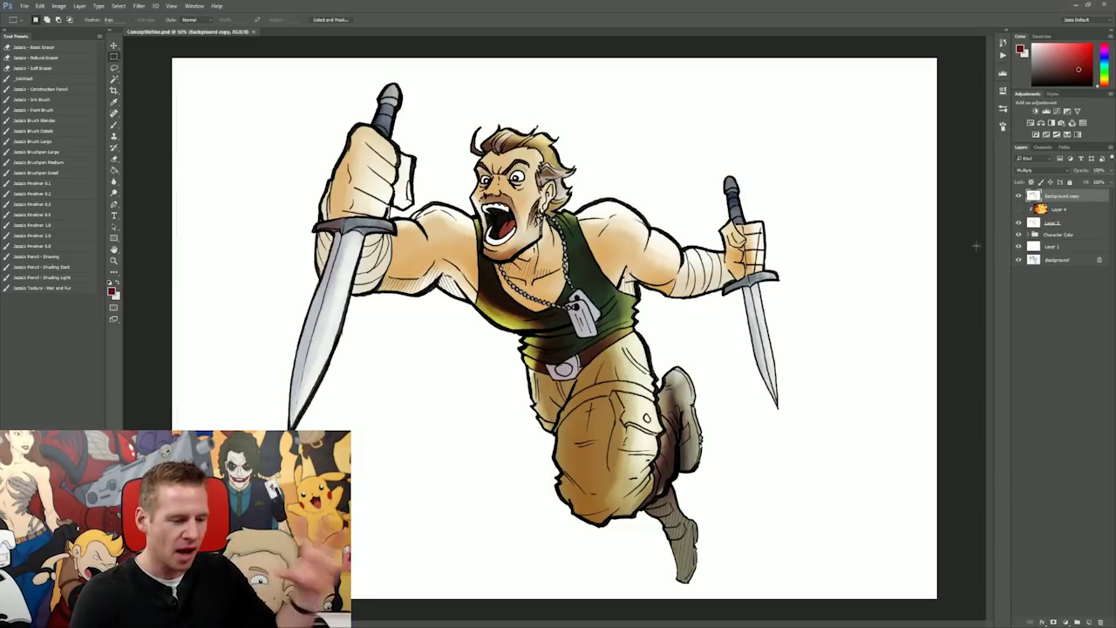
Step: Compare the raw scan with the full artwork, leaving all existing layers visible, and add a hidden Background duplicate above them
left_click(1019, 246)
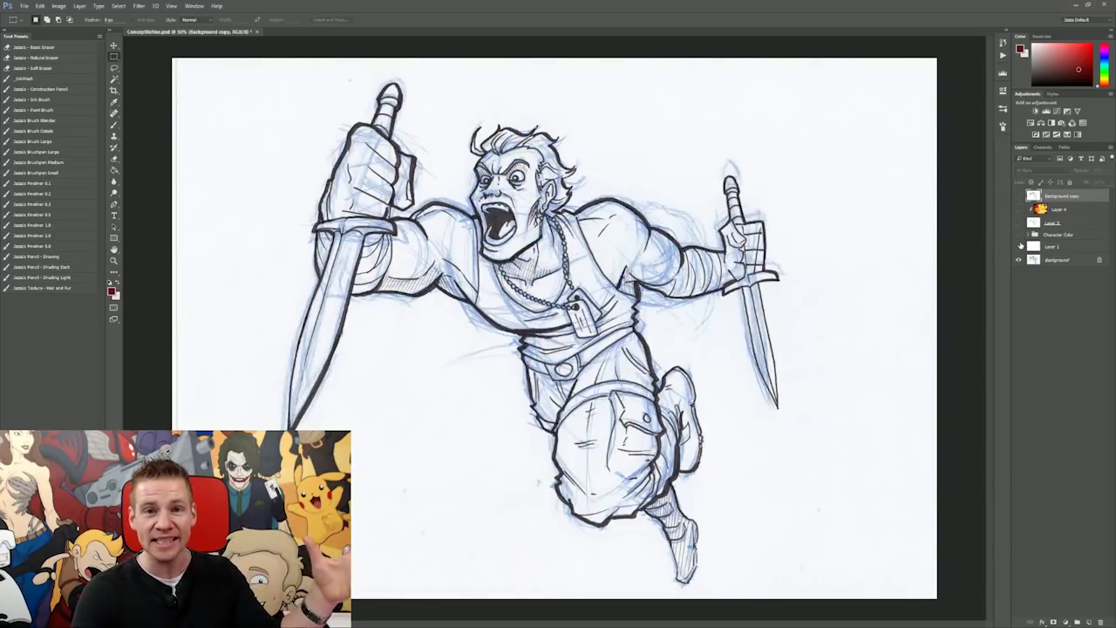
left_click_drag(1019, 234, 1018, 197)
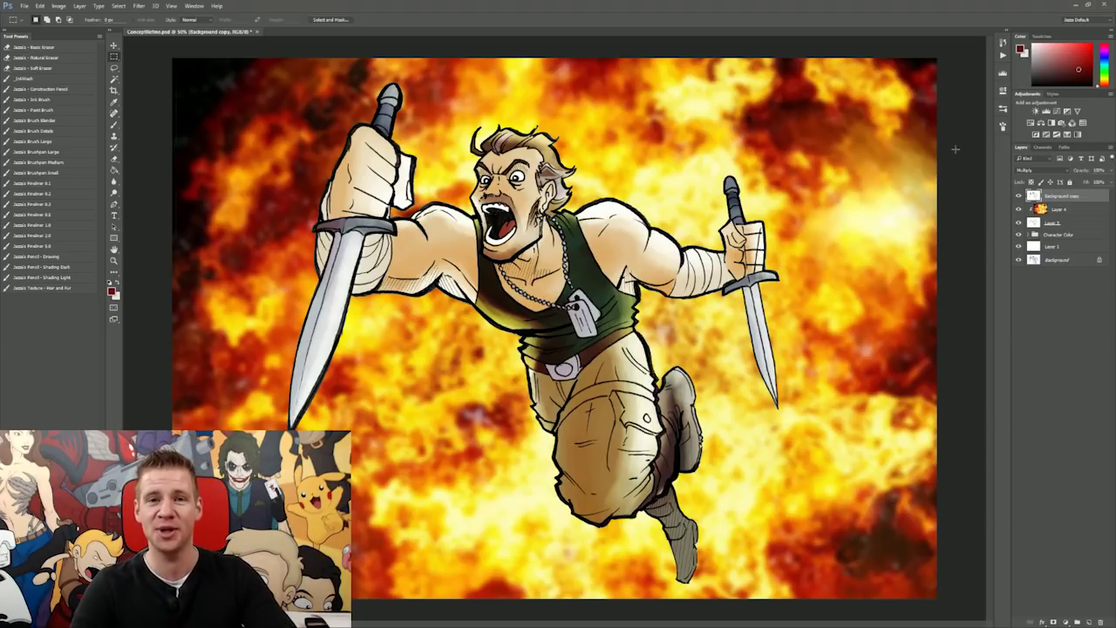
key("ctrl+j")
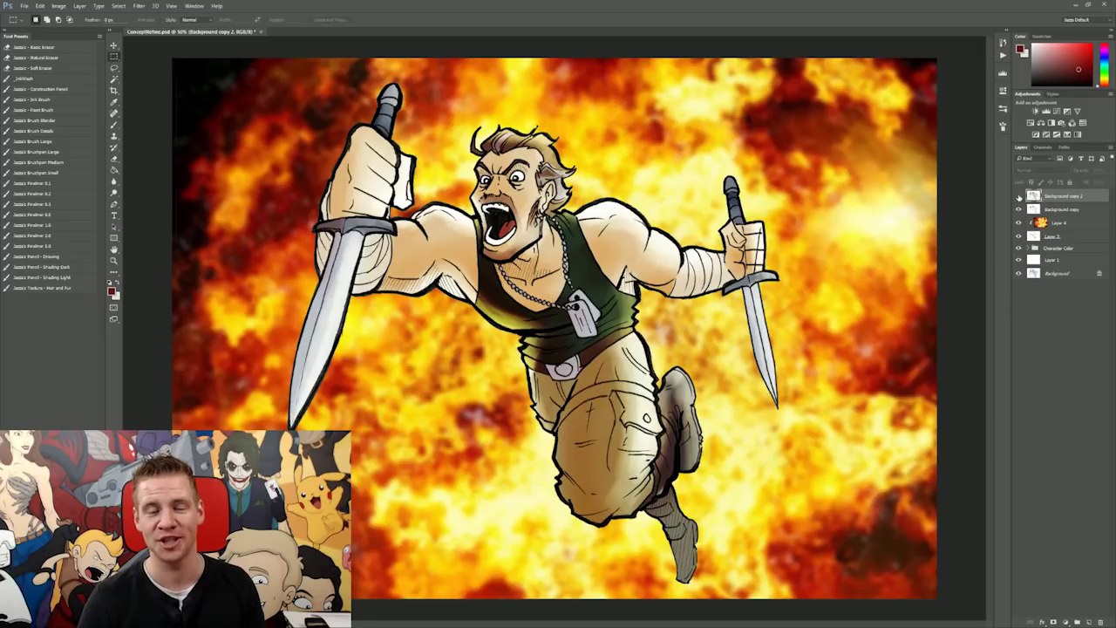